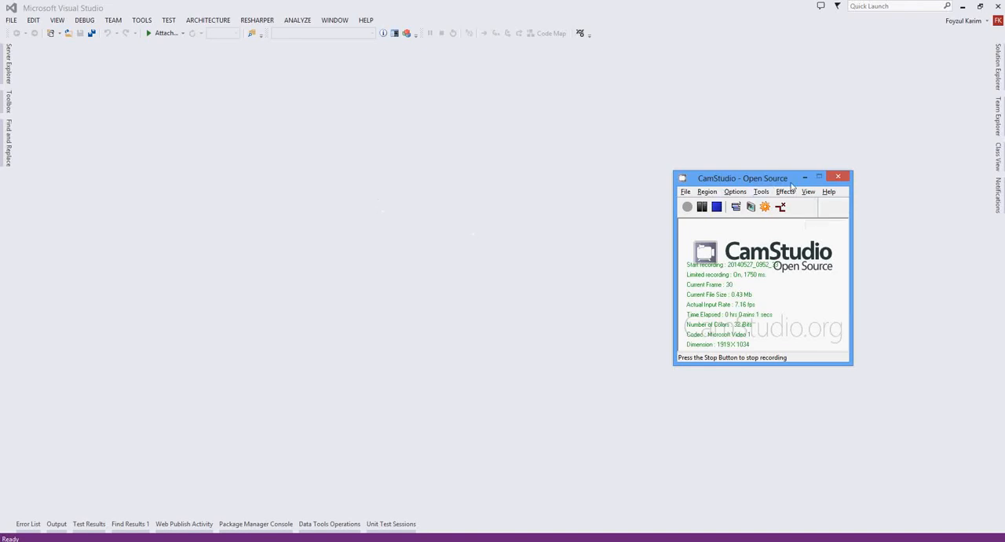
- Minimize the CamStudio recorder so the empty Visual Studio environment is visible
click(805, 179)
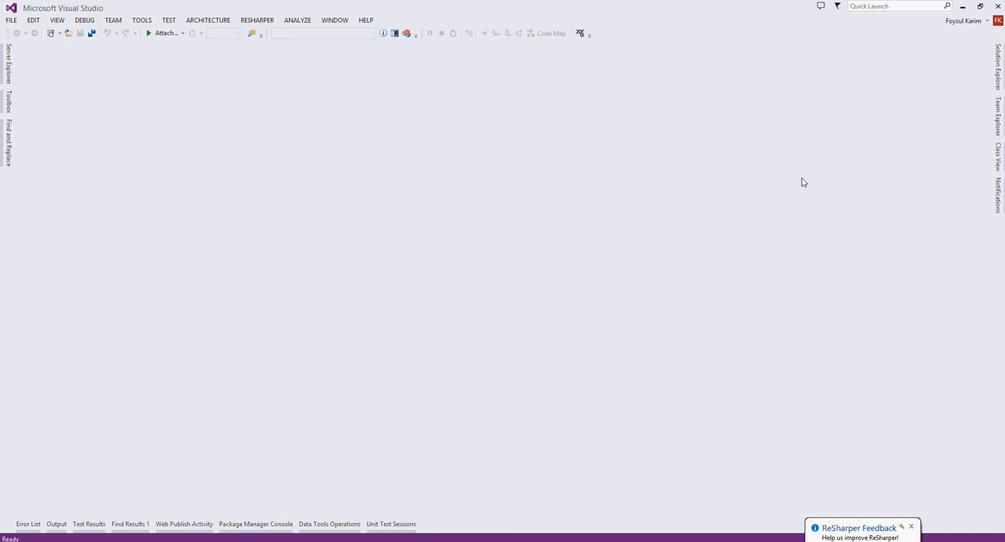
- Create a new ASP.NET Web Application project named MvcWebApplication1
click(11, 20)
mouse_move(26, 33)
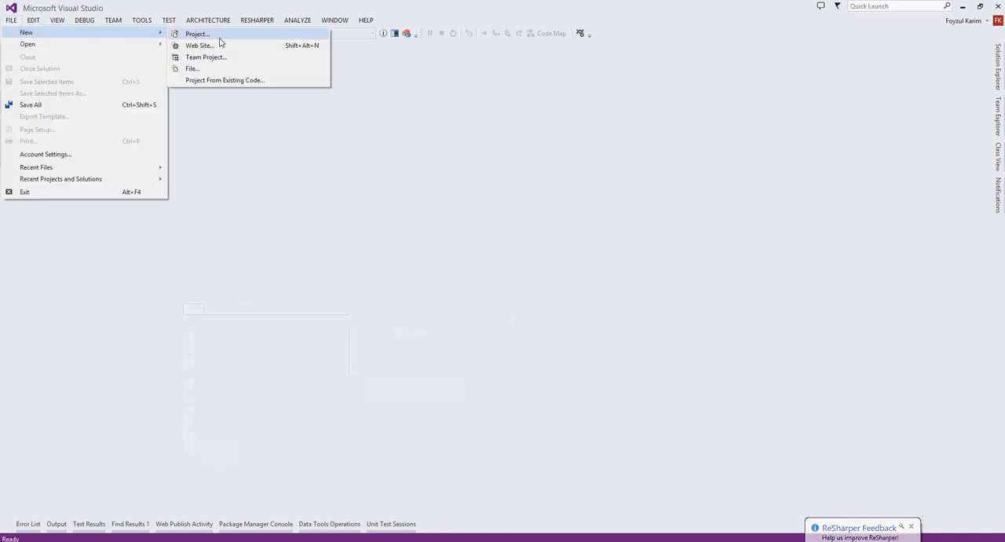
click(220, 42)
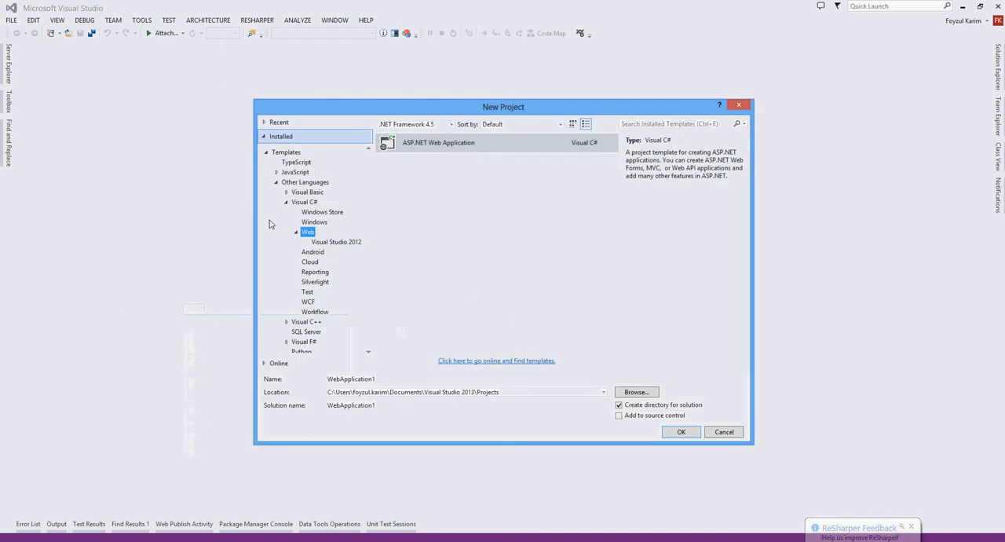
click(438, 145)
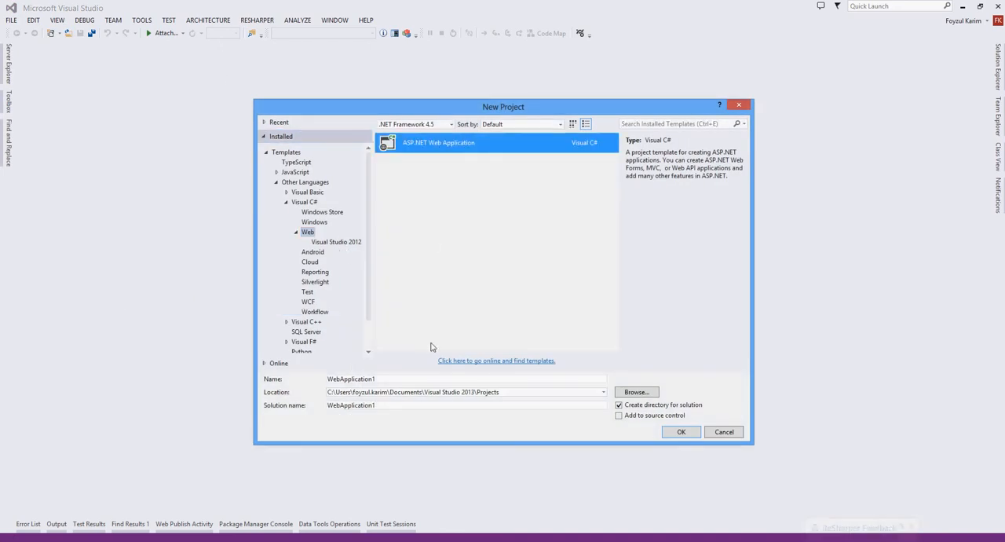
click(408, 379)
text(Mvc)
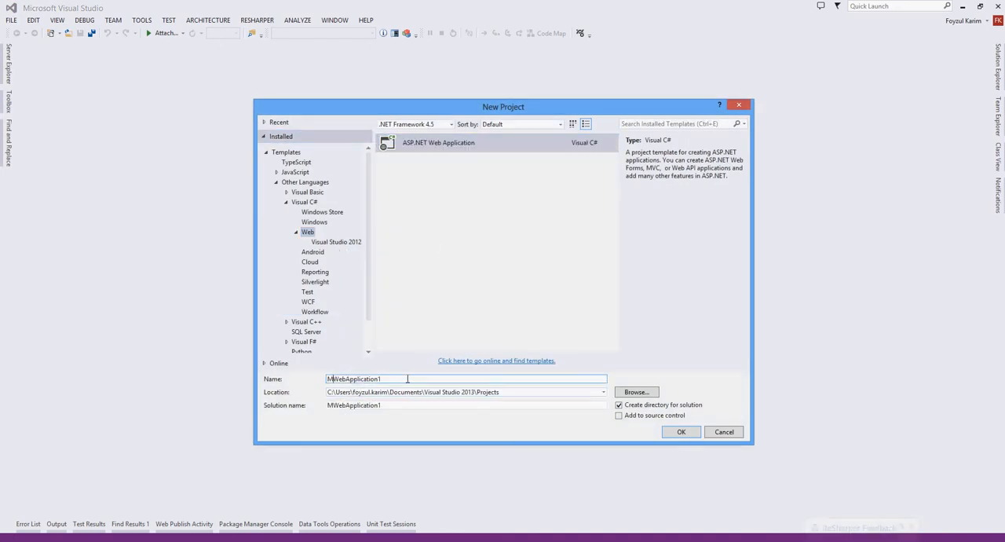
text(vc)
key(Return)
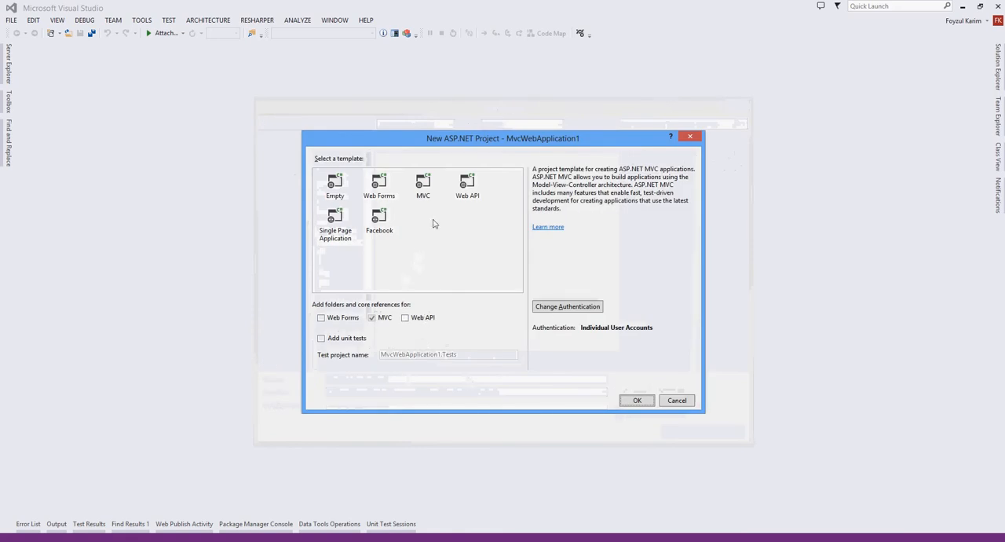
- Choose the MVC template with Web API references and generate the project
click(405, 318)
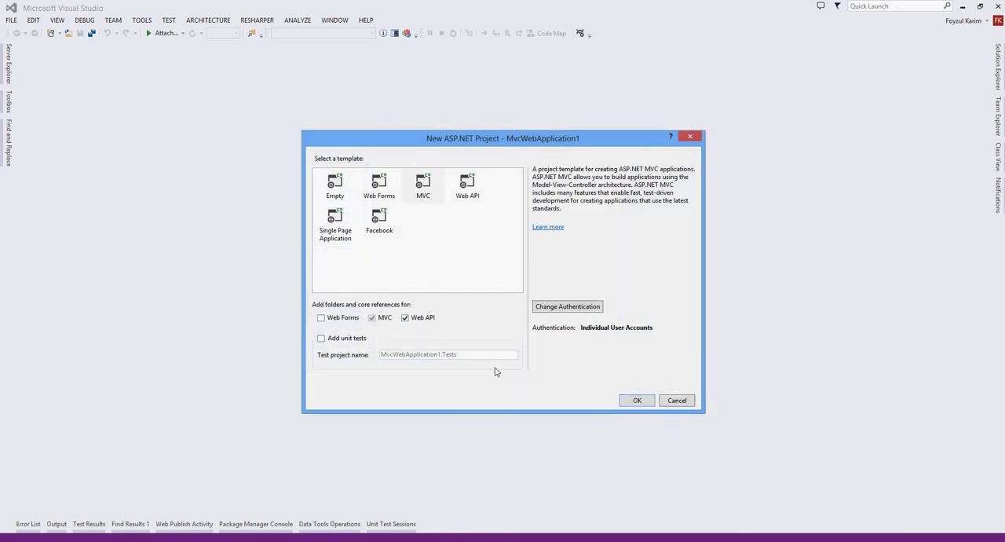
click(638, 400)
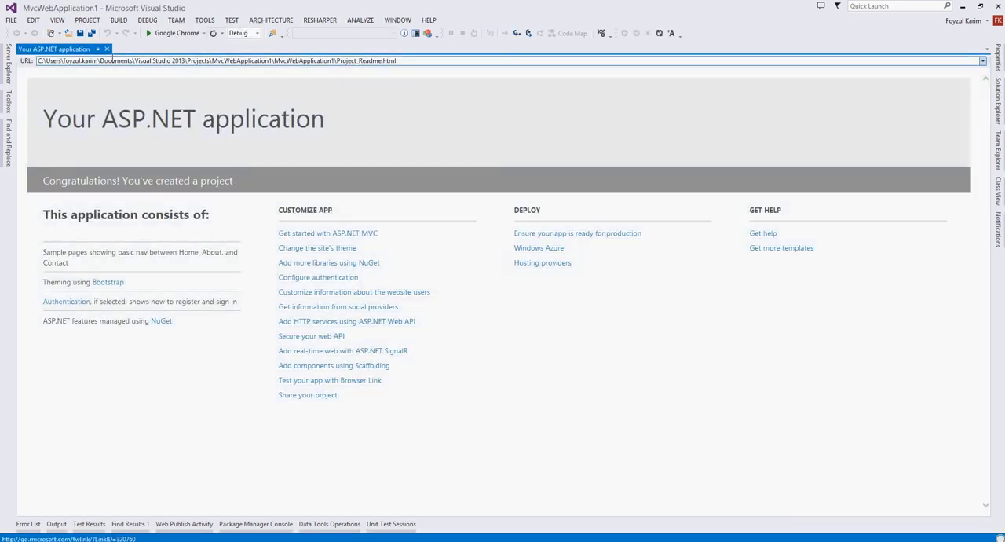
- Close the readme, show Solution Explorer, and run the app in Google Chrome
click(107, 48)
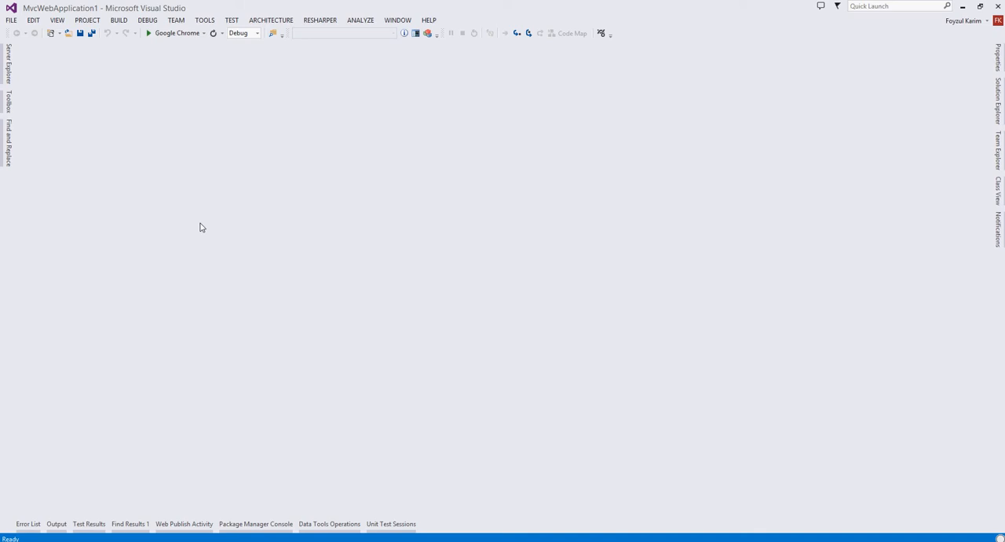
click(1000, 105)
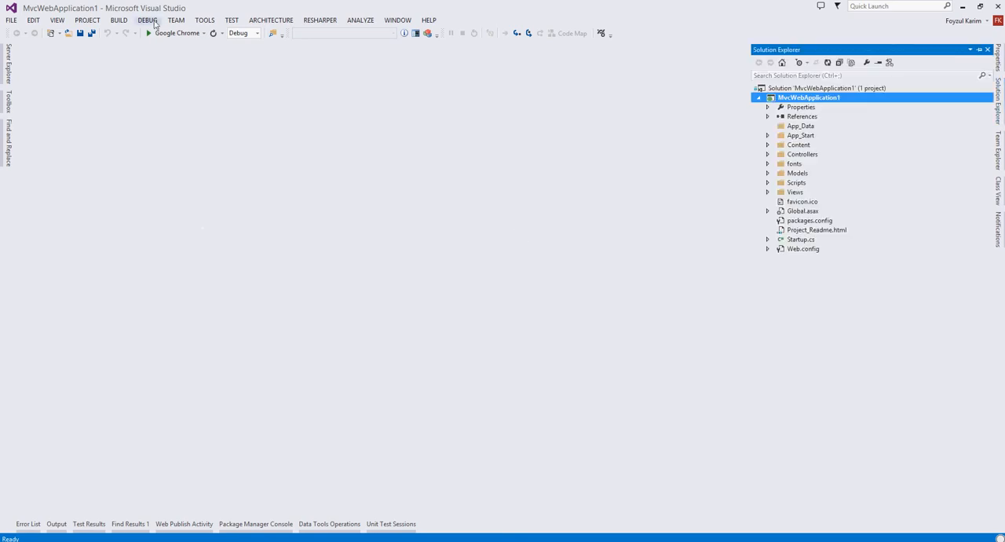
click(177, 33)
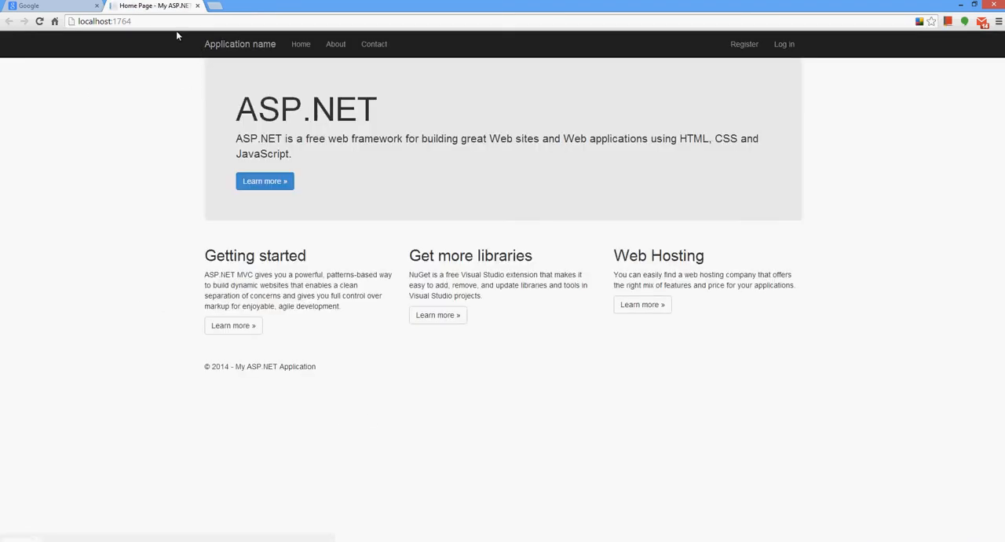
- Go to the app's Register page and move through its User name and Password fields
click(744, 44)
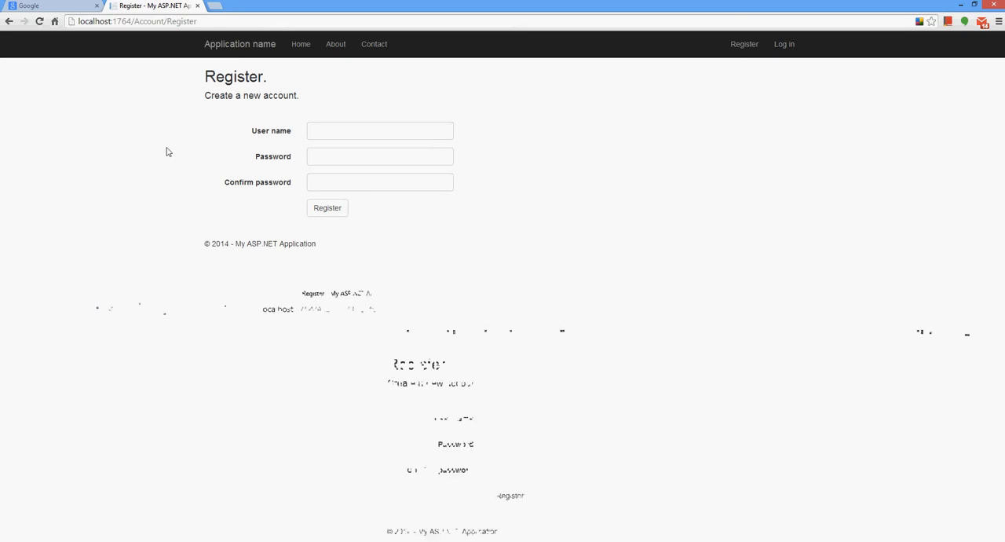
click(380, 130)
click(391, 162)
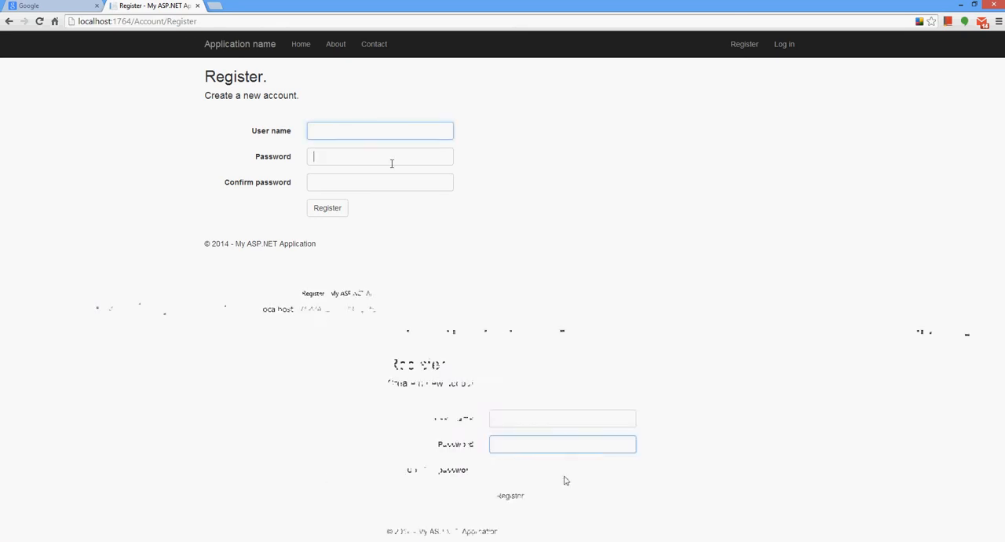
key(Tab)
click(330, 307)
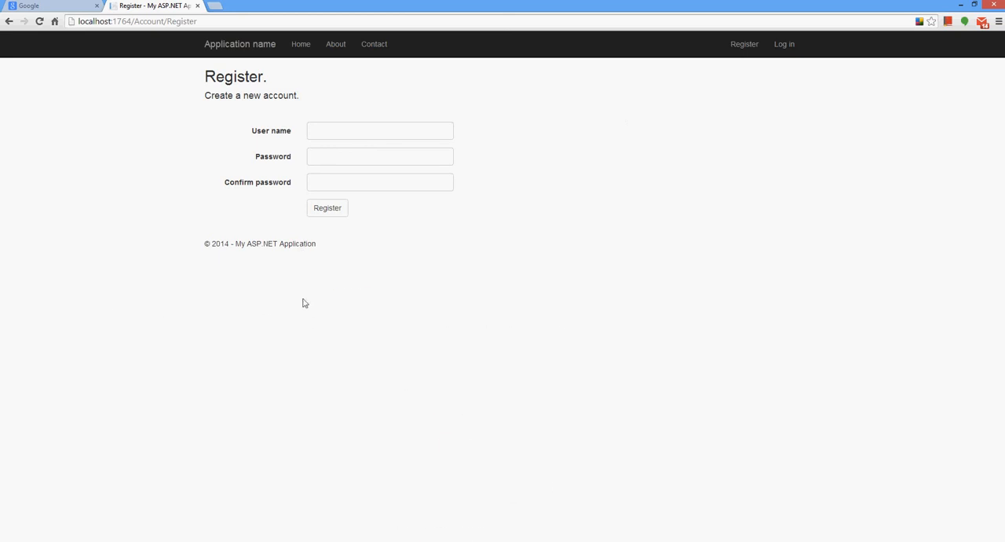
- Revisit the Confirm password field and the page address, leaving the form empty
click(336, 134)
click(316, 183)
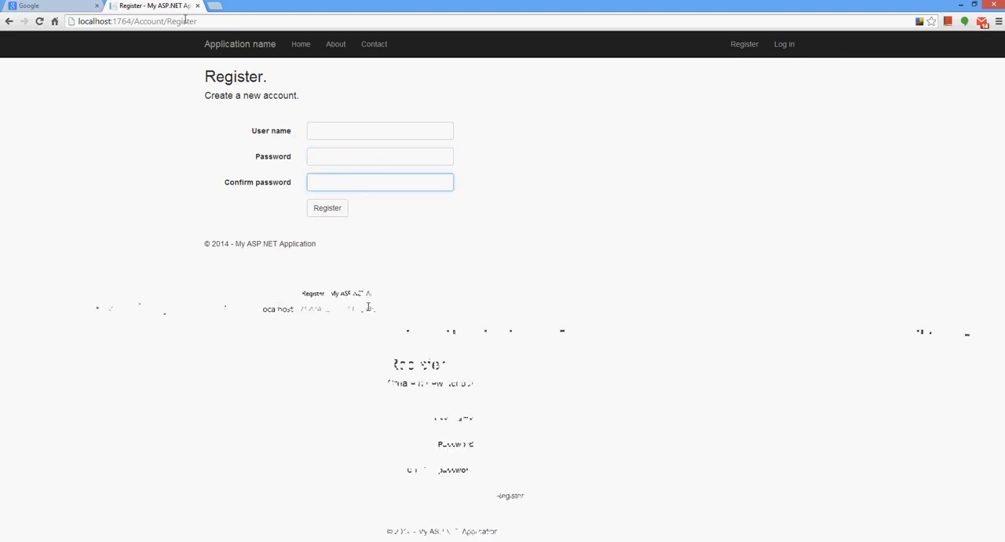
click(130, 21)
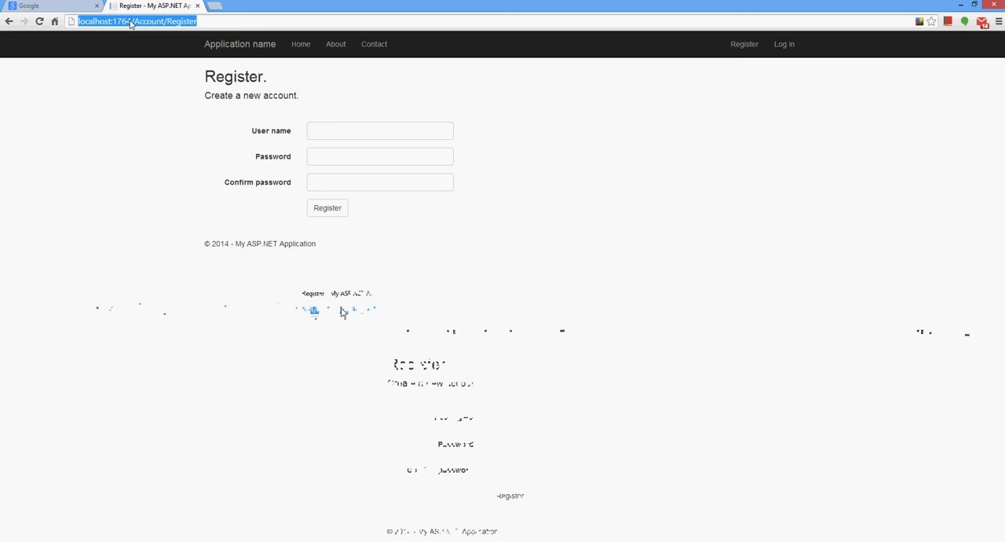
click(152, 174)
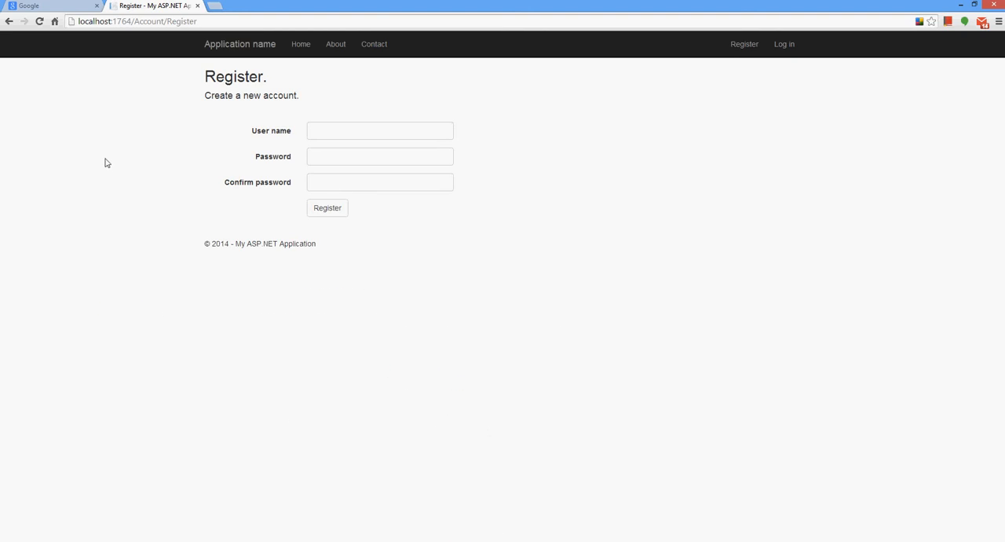
key(Tab)
key(Tab)
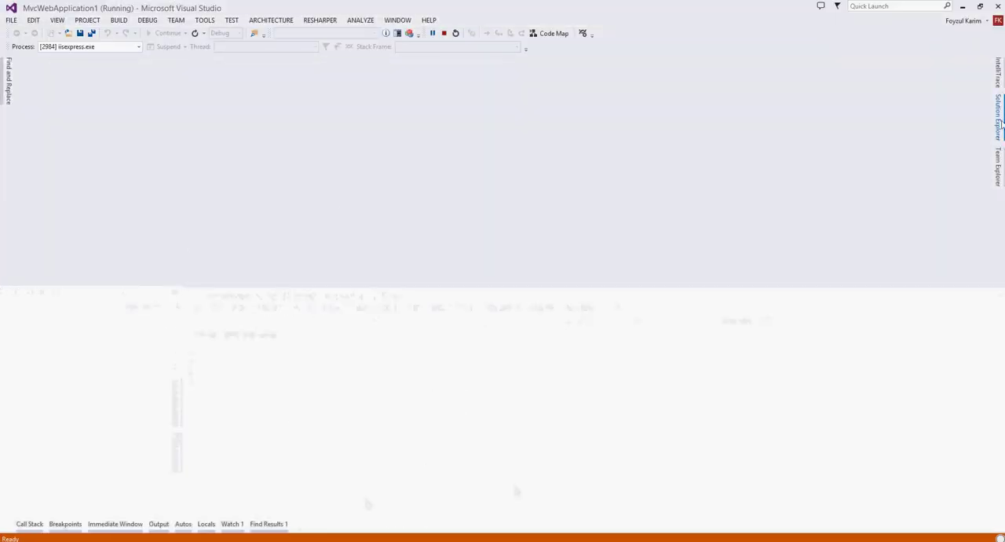
- Open AccountController.cs from the Controllers folder in Solution Explorer
click(1000, 122)
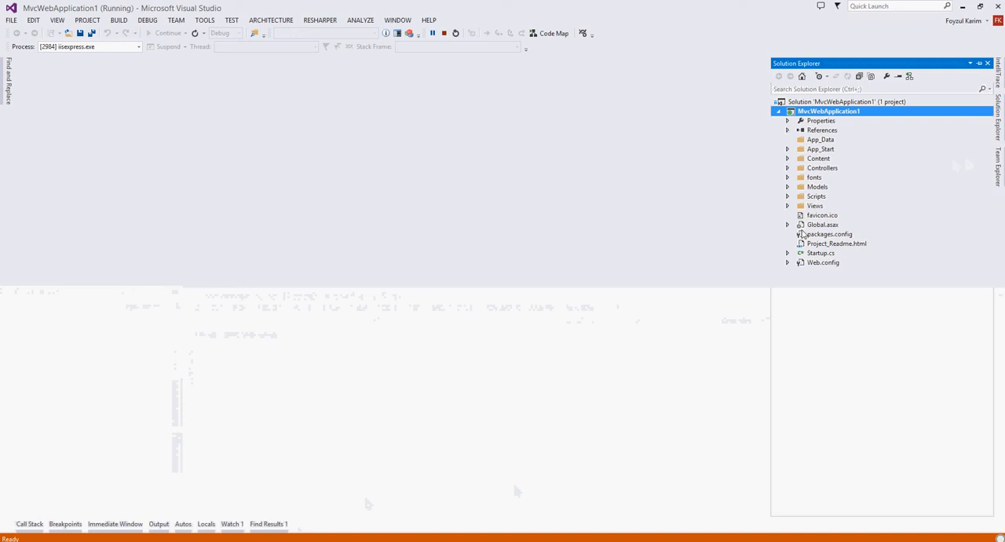
double_click(817, 168)
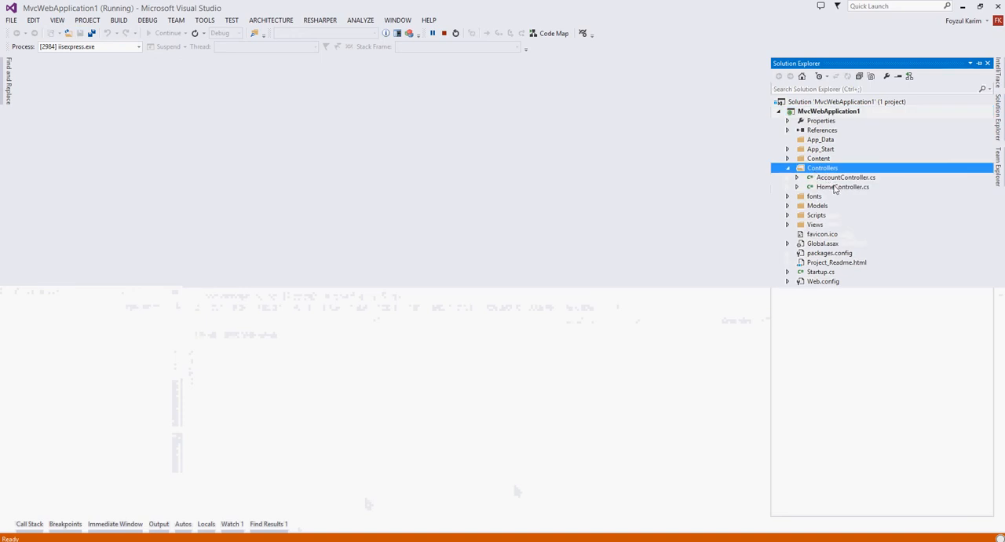
click(835, 179)
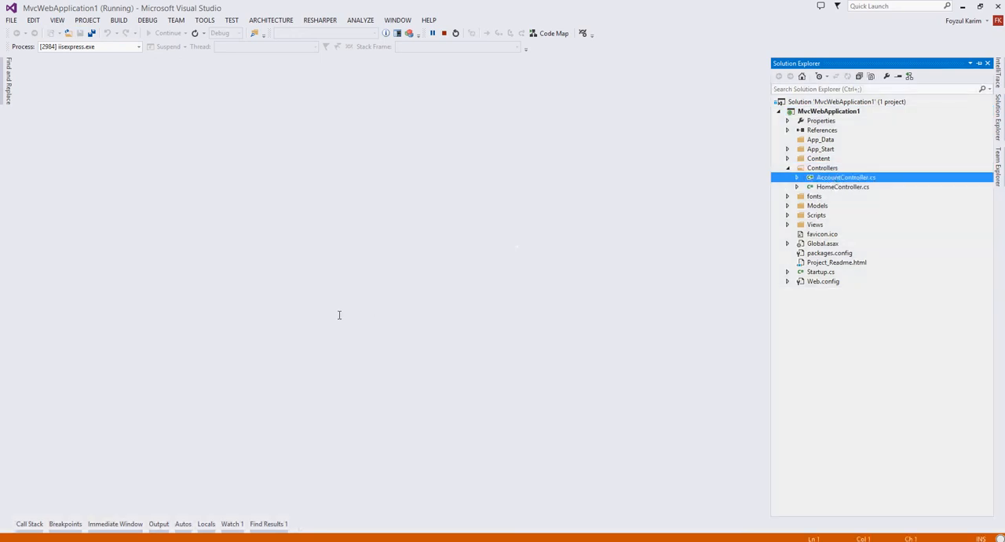
scroll(204, 325, down, 5)
scroll(204, 325, down, 5)
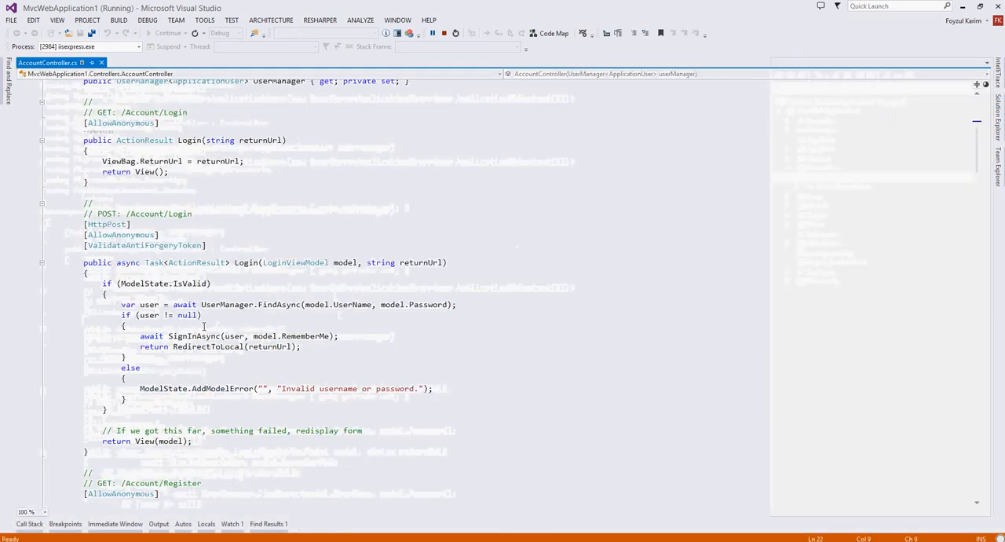
scroll(204, 325, down, 5)
scroll(203, 325, down, 5)
scroll(204, 325, down, 3)
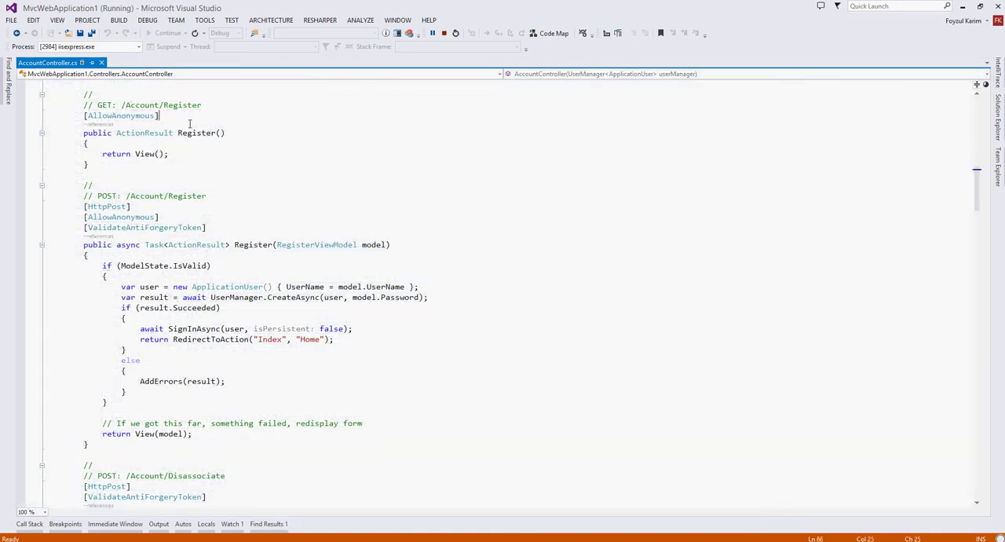
- Set breakpoints on the GET Register return line and the POST Register ModelState.IsValid check
click(189, 118)
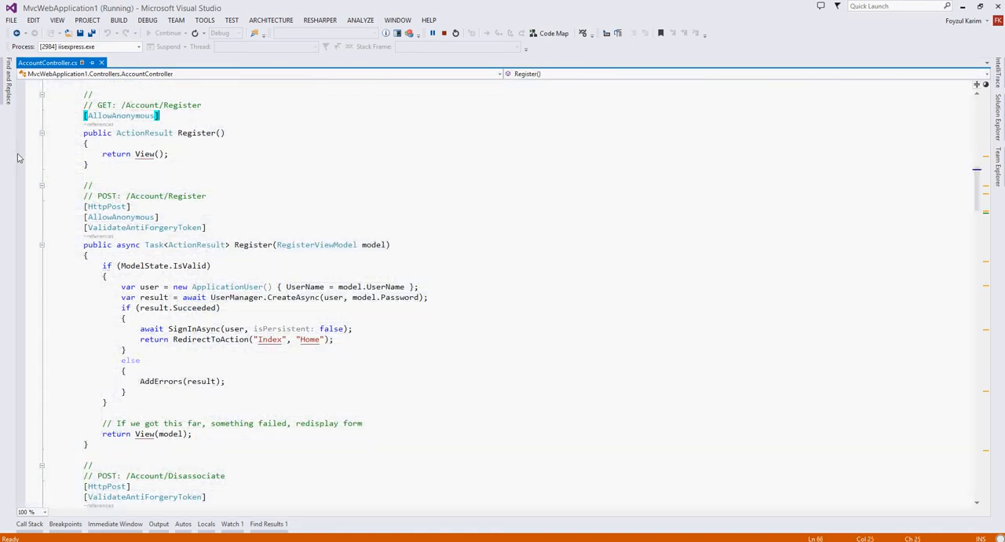
click(22, 154)
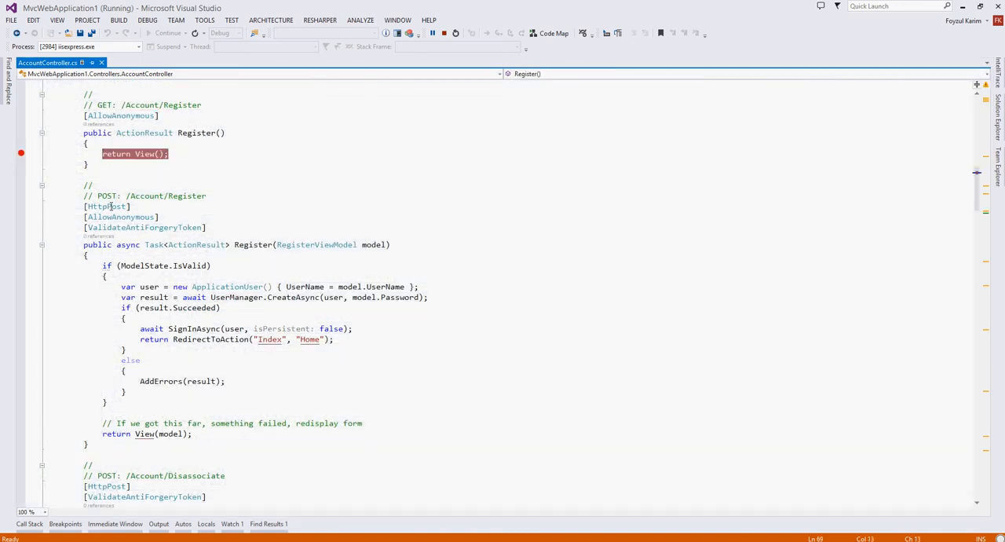
click(111, 206)
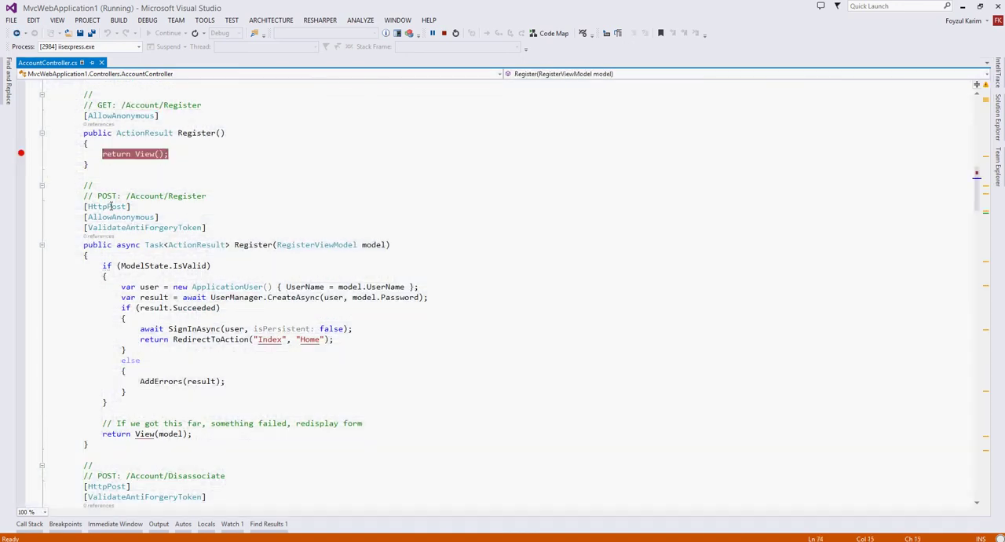
click(21, 266)
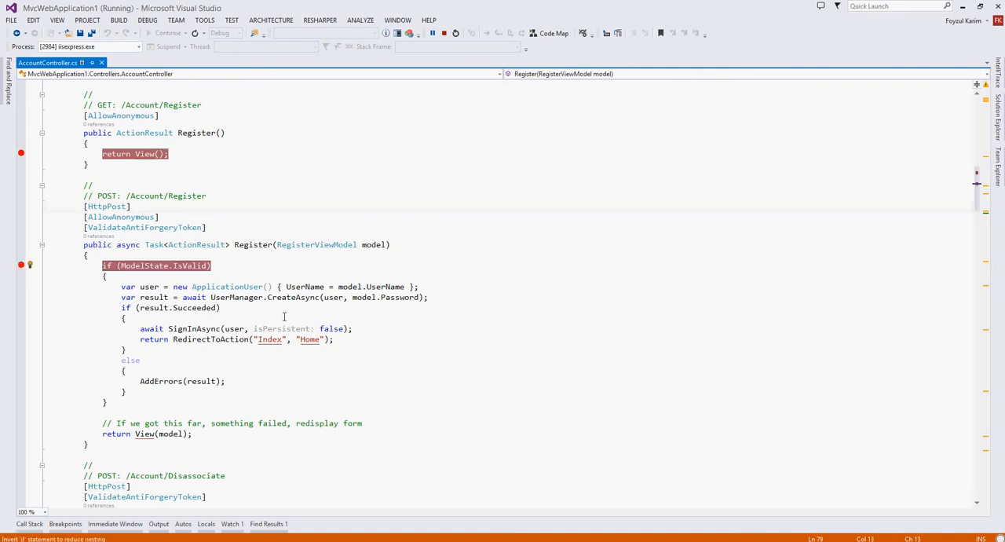
- Submit the Register form in Chrome with user name 'test' and a matching password
key(alt+Tab)
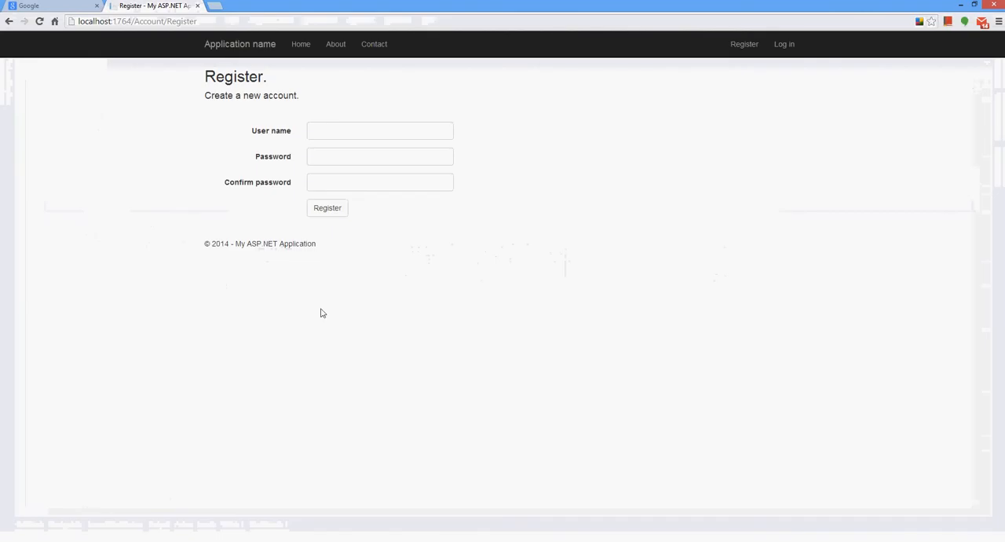
click(377, 134)
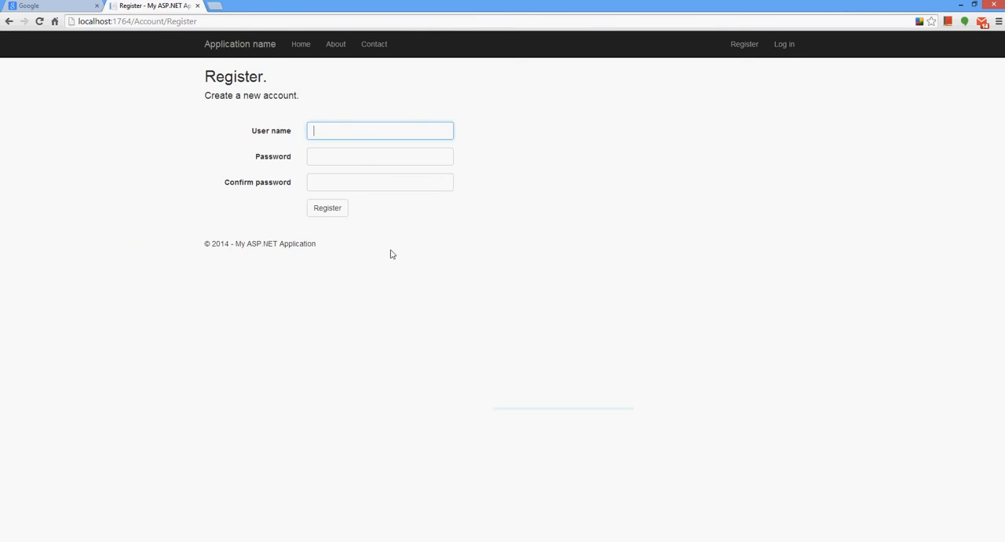
text(te)
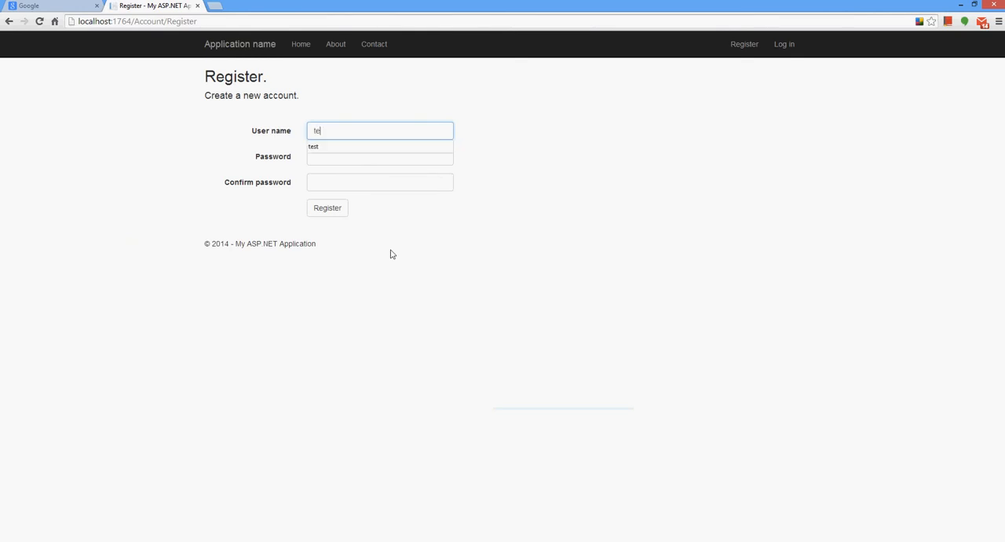
text(st)
key(Tab)
text(s)
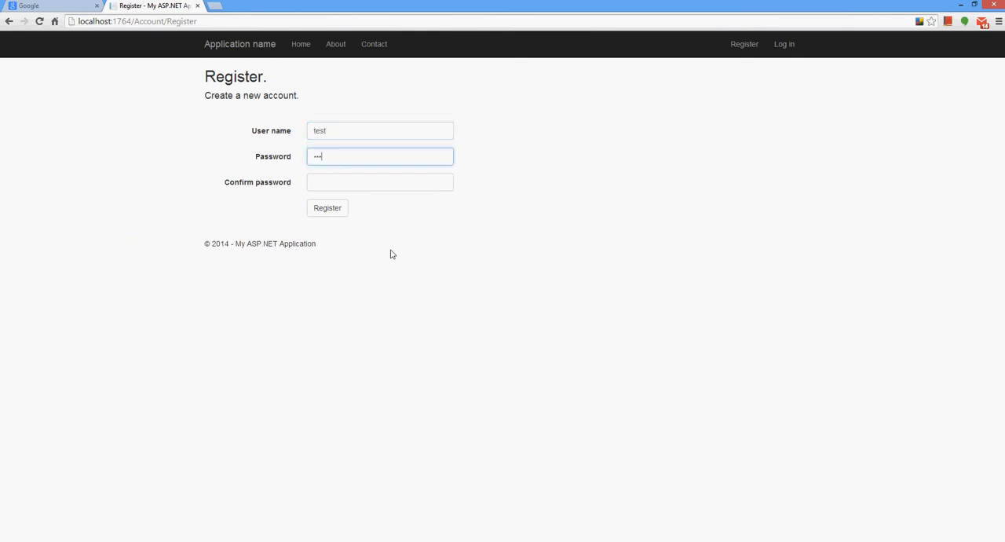
key(Tab)
text(te)
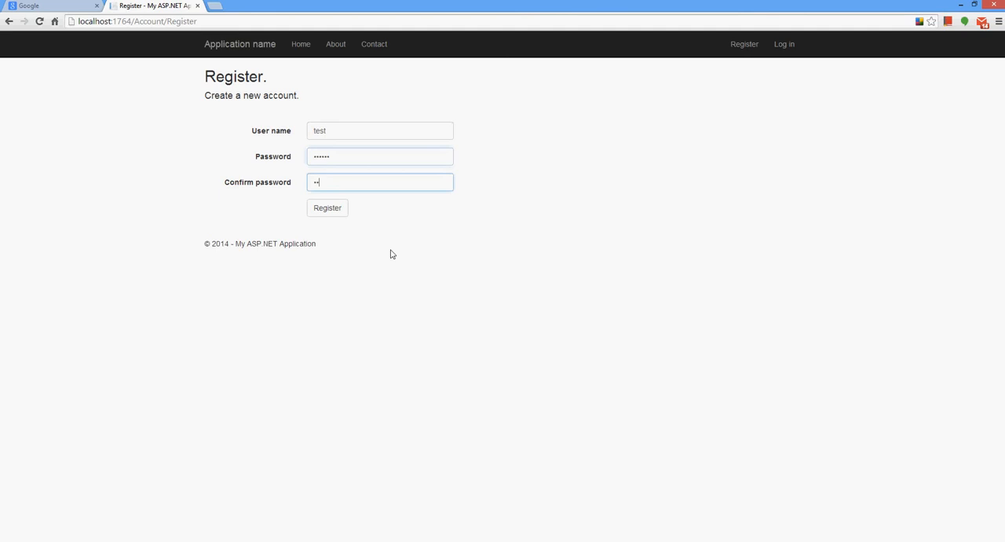
key(Return)
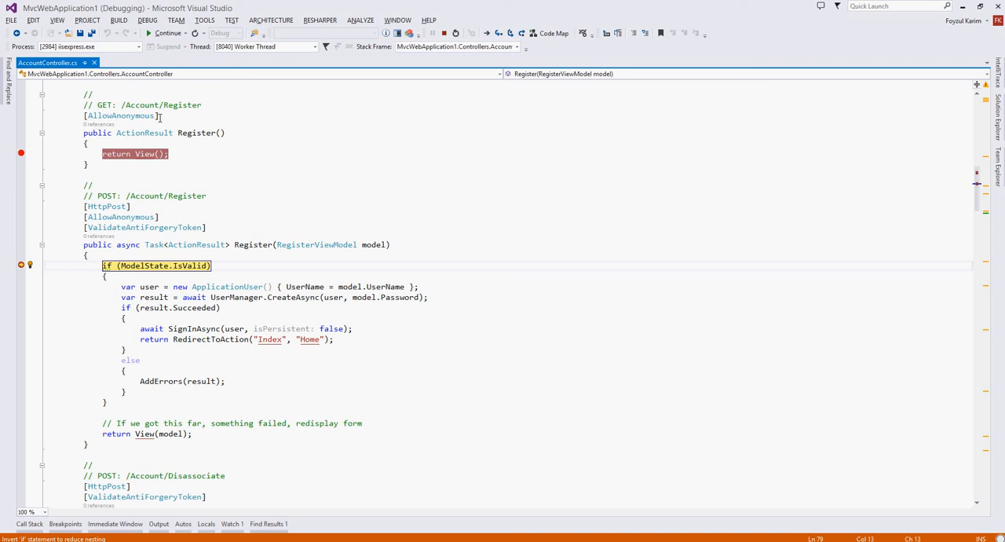
- Point out the GET and POST Register actions, highlighting the [HttpPost] attribute
click(196, 134)
click(255, 254)
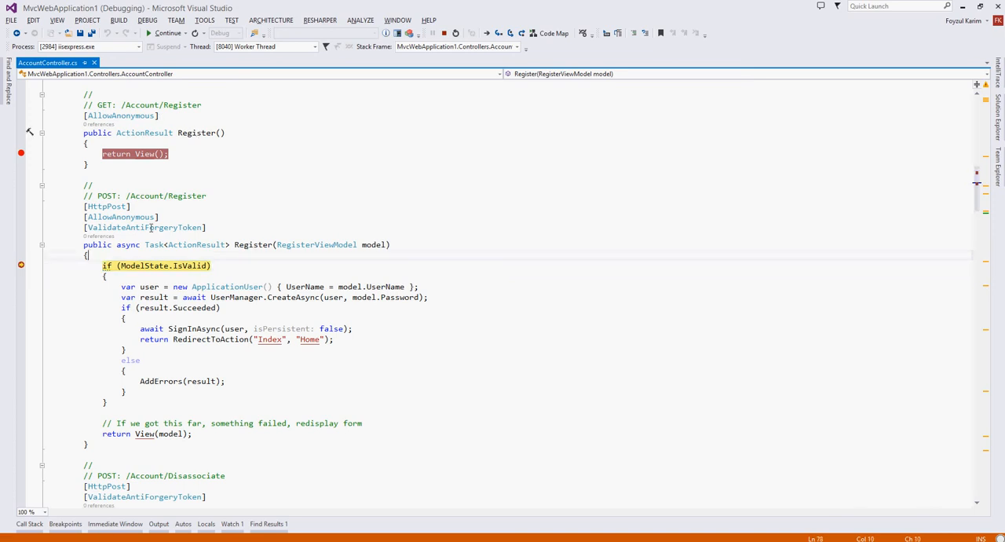
drag(74, 206, 145, 202)
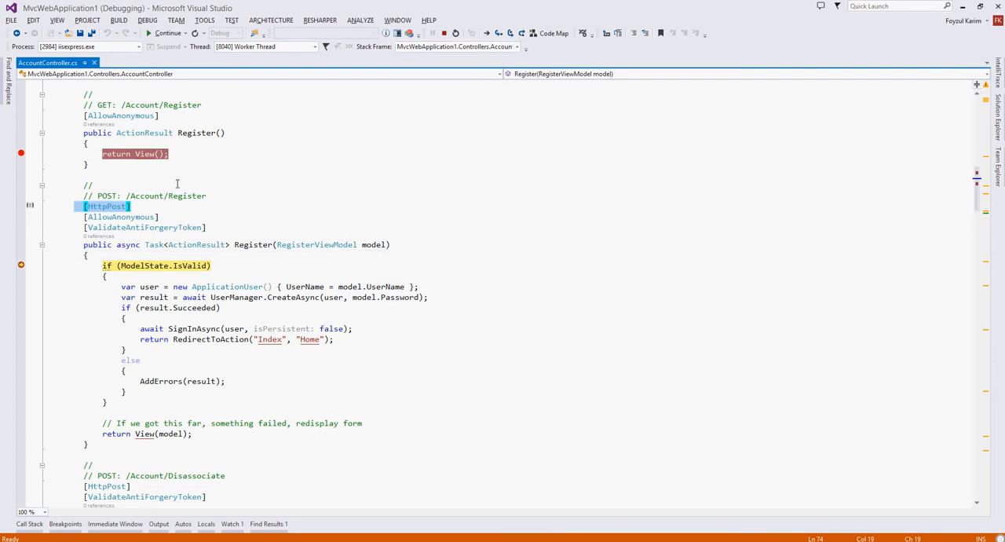
- Resume execution with F5, return to Chrome logged in as test, and save the password
key(F5)
key(alt+Tab)
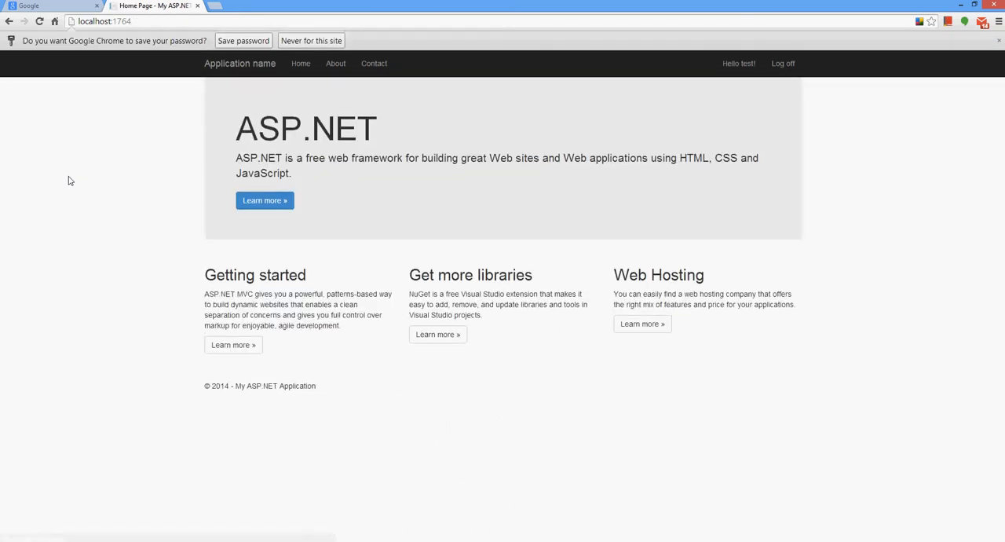
click(243, 41)
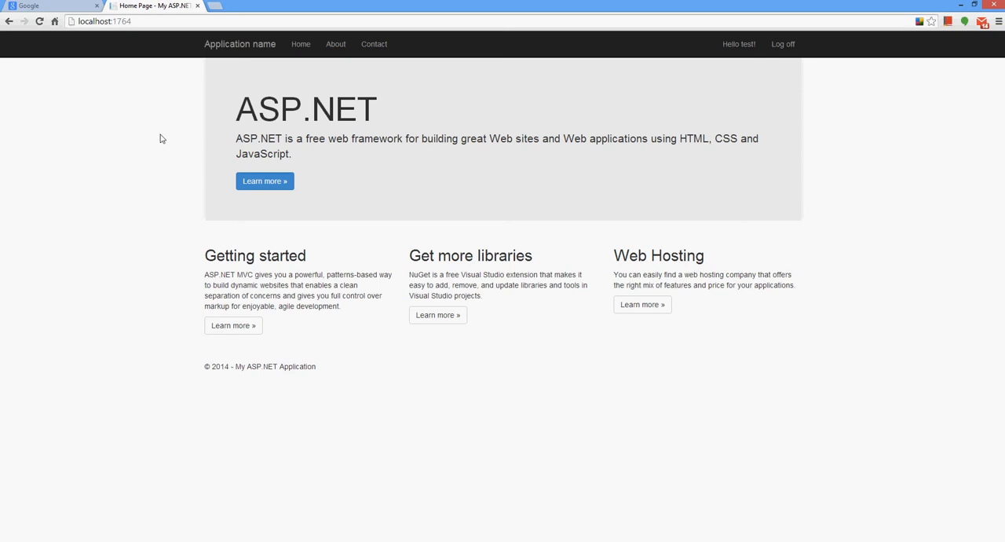
- Navigate Chrome to localhost:1764/Account/Register via the address suggestions
click(287, 21)
key(End)
text(/)
key(Down)
key(Down)
key(Return)
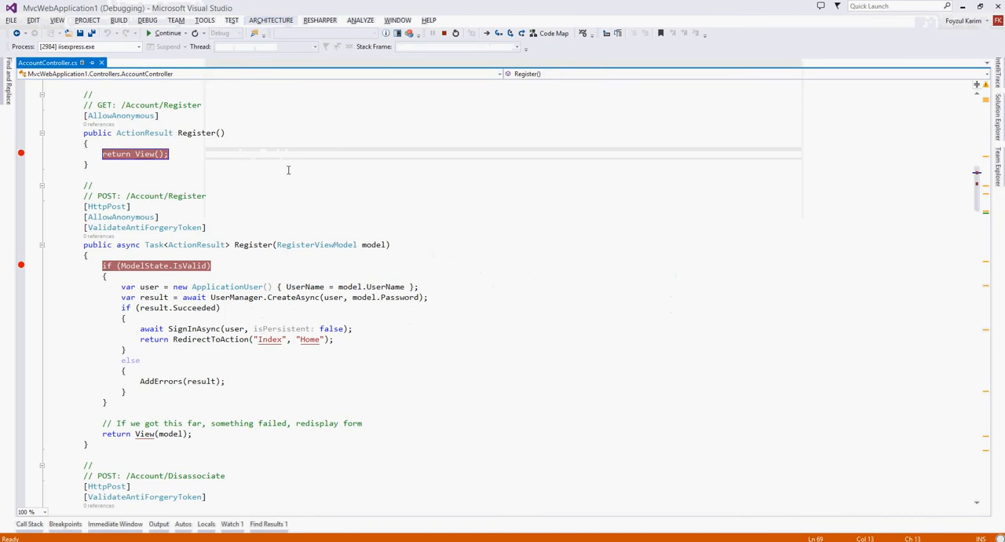
- Resume past the GET Register breakpoint and return to the prefilled Register form
key(F5)
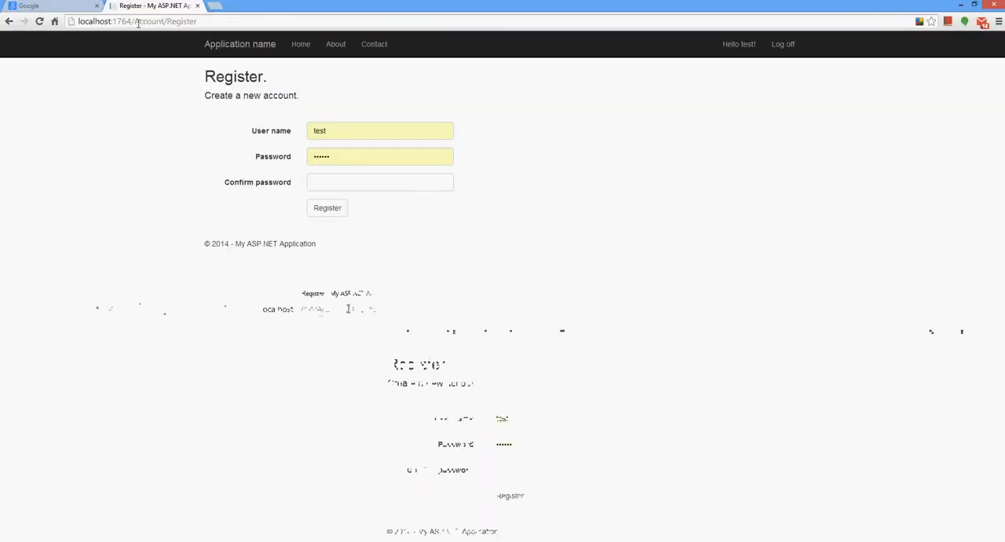
key(Tab)
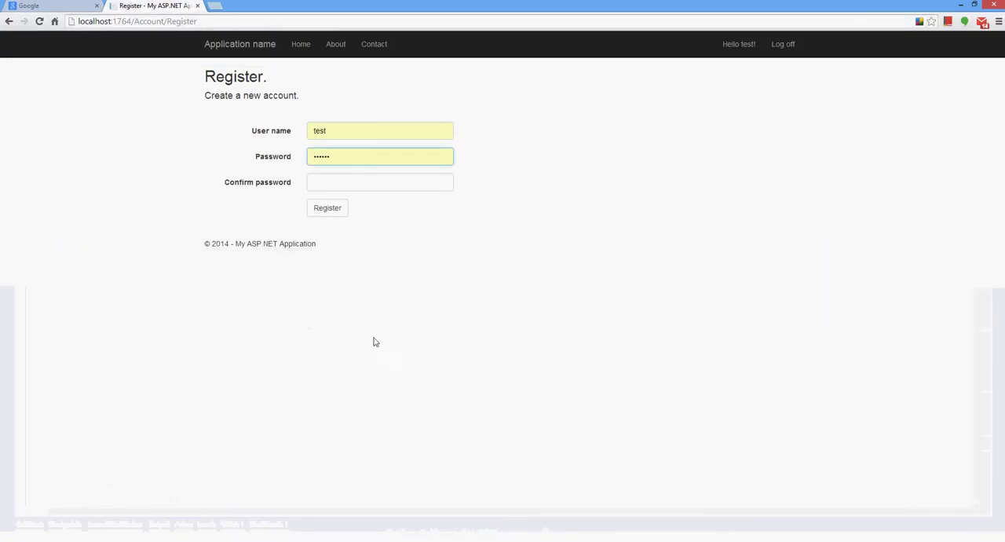
click(102, 245)
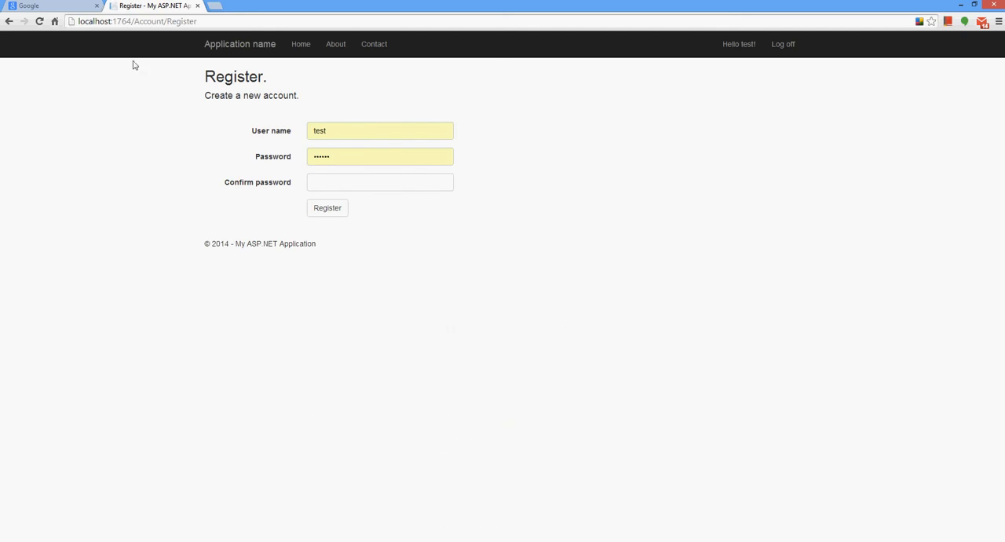
double_click(124, 22)
click(149, 21)
drag(78, 21, 150, 21)
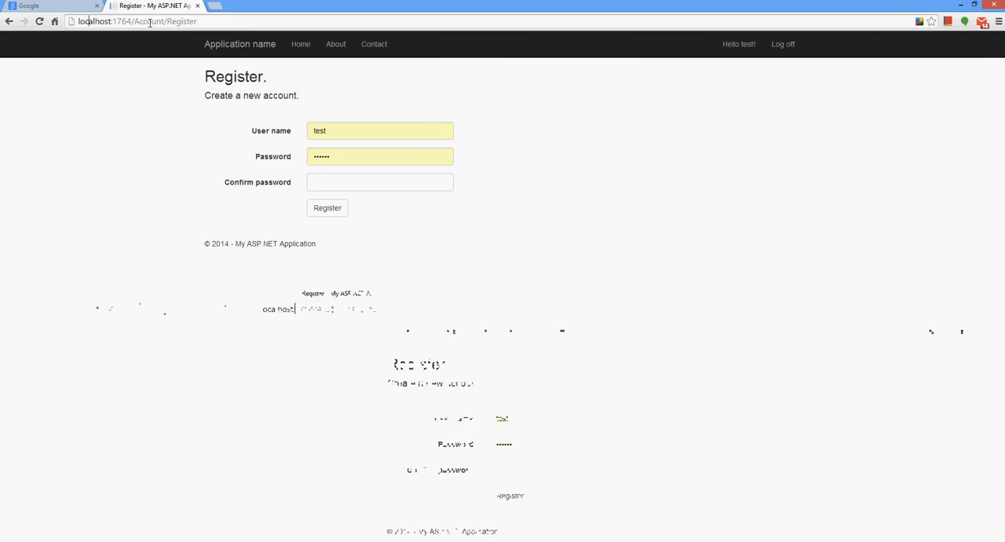
double_click(150, 21)
click(150, 21)
double_click(134, 22)
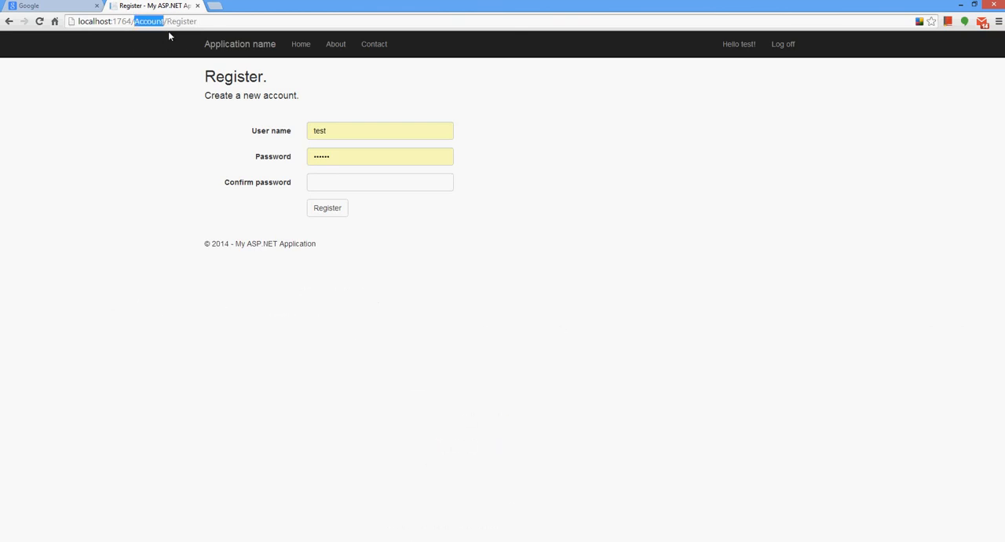
click(167, 21)
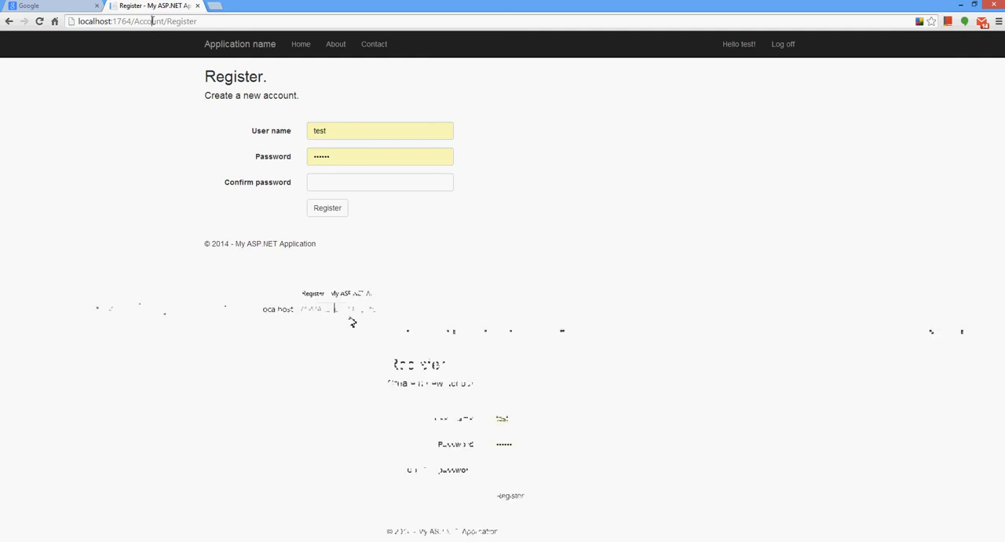
double_click(180, 21)
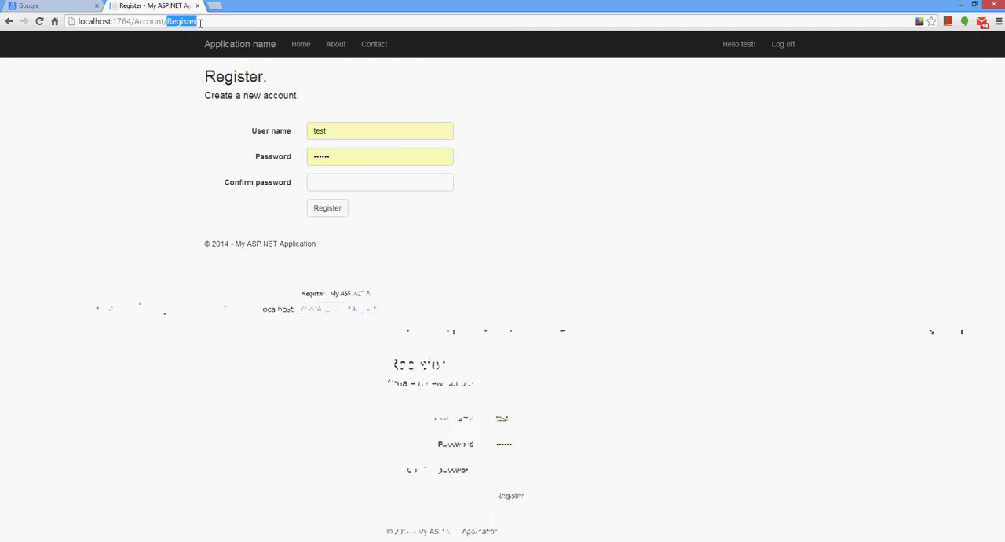
click(166, 135)
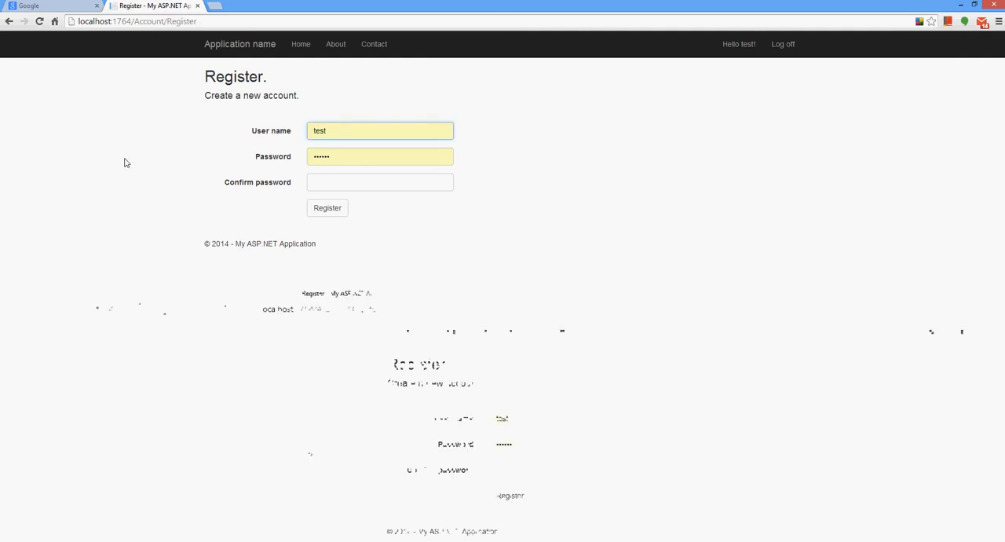
click(162, 21)
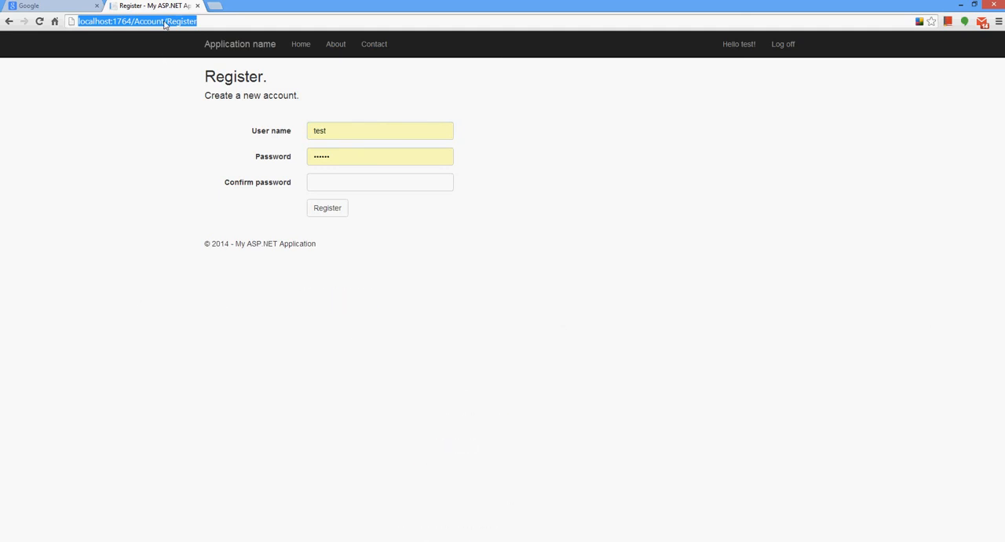
- Strip 'Controller' back out of the Account/Register address and return to the AccountController code
click(164, 21)
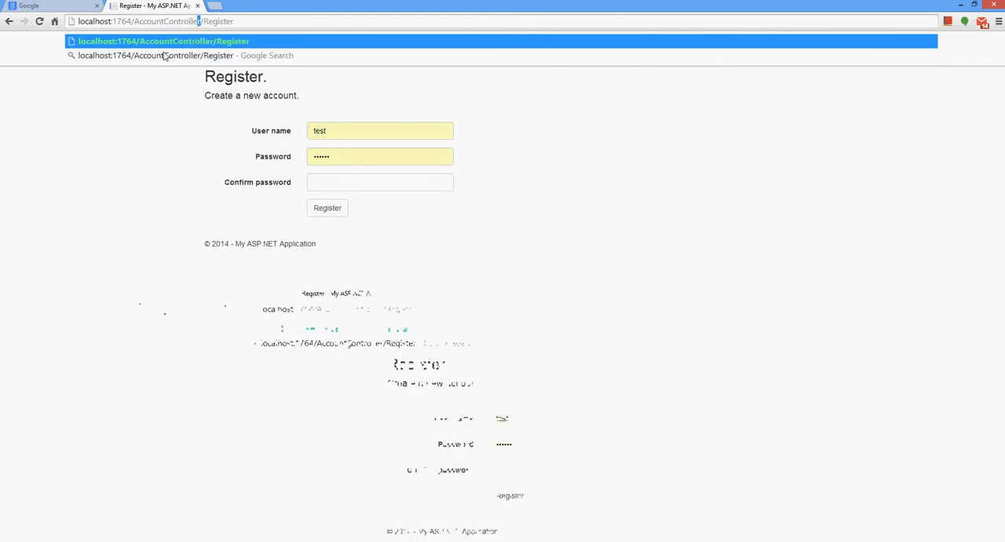
key(ctrl+shift+Left)
key(BackSpace)
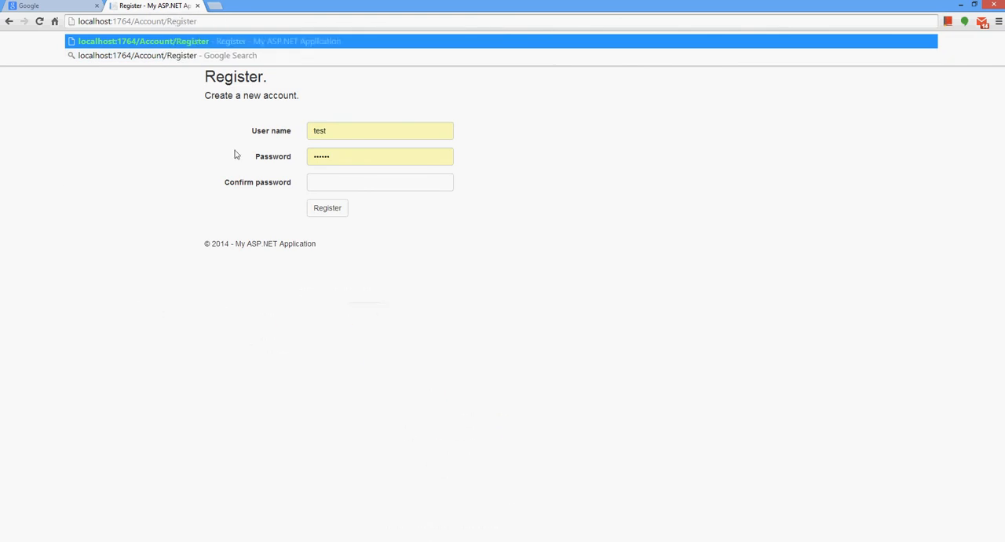
click(75, 208)
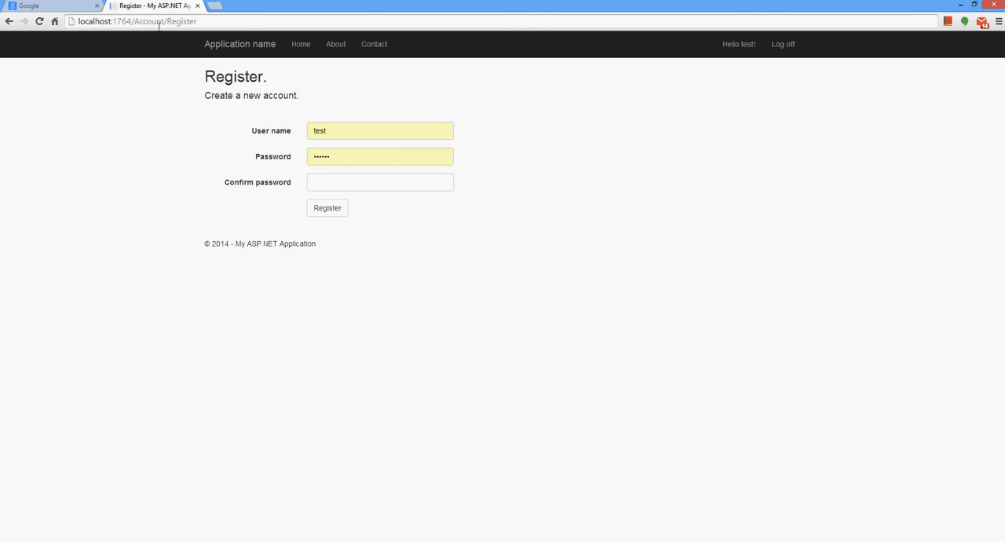
key(alt+Tab)
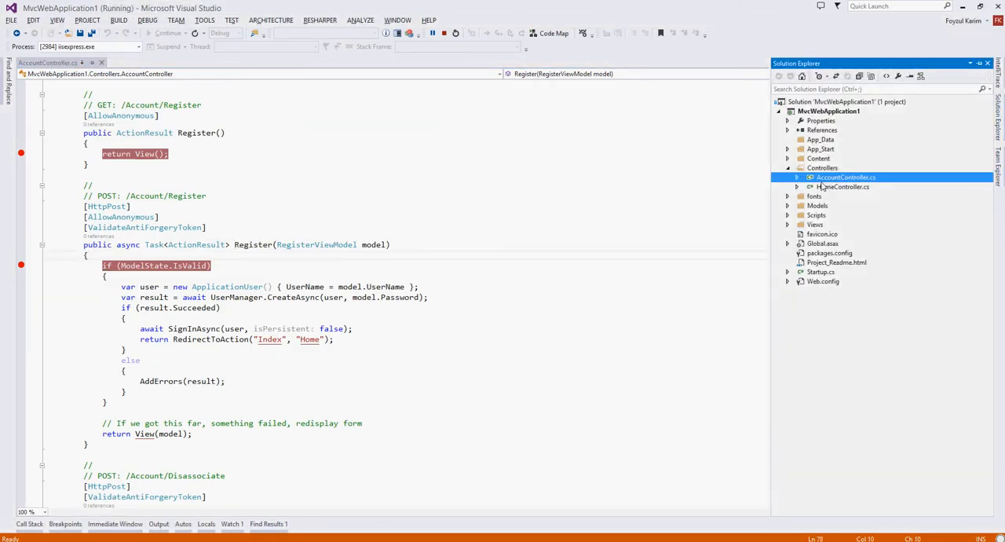
- Highlight the GET /Account/Register comment and its line returning the Register view
click(845, 177)
click(256, 245)
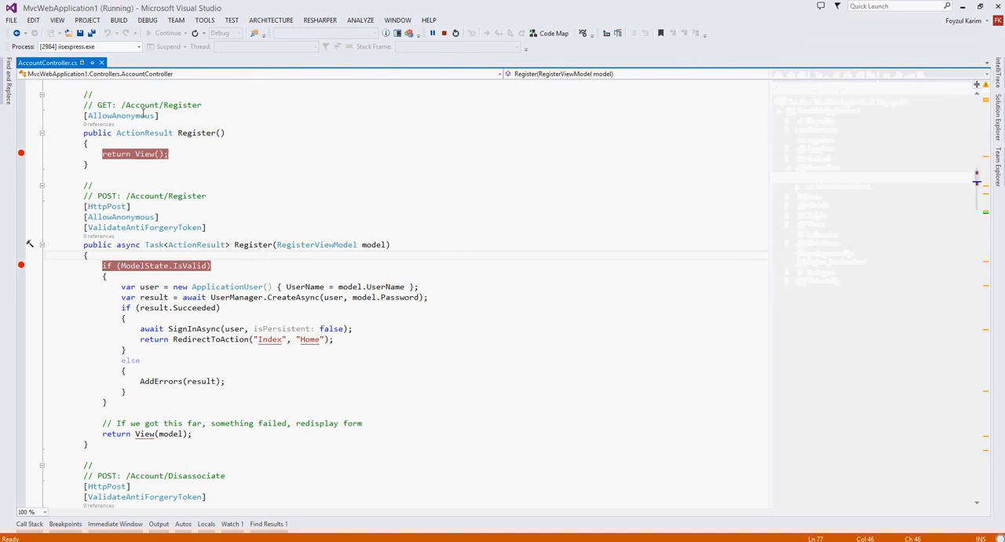
click(100, 104)
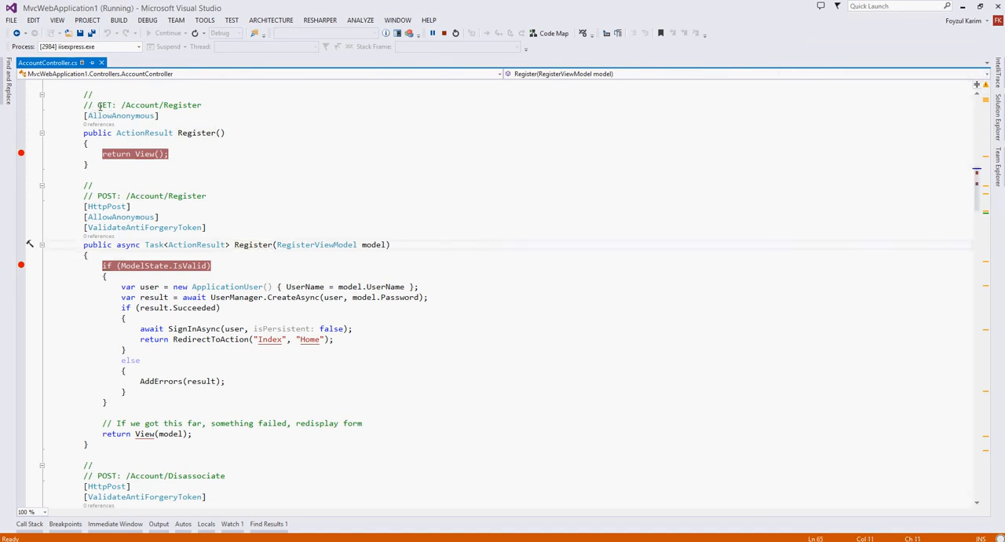
drag(97, 105, 203, 106)
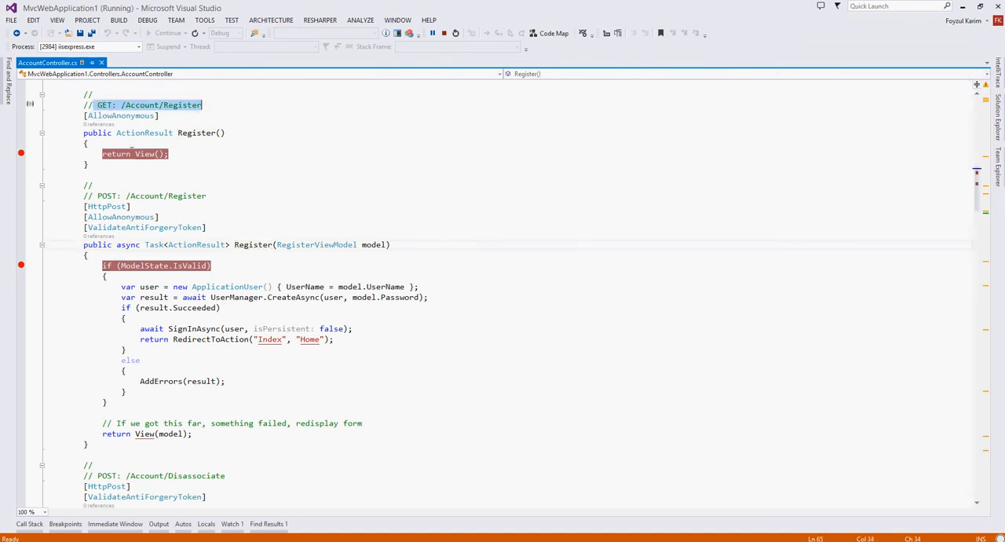
drag(92, 156, 171, 154)
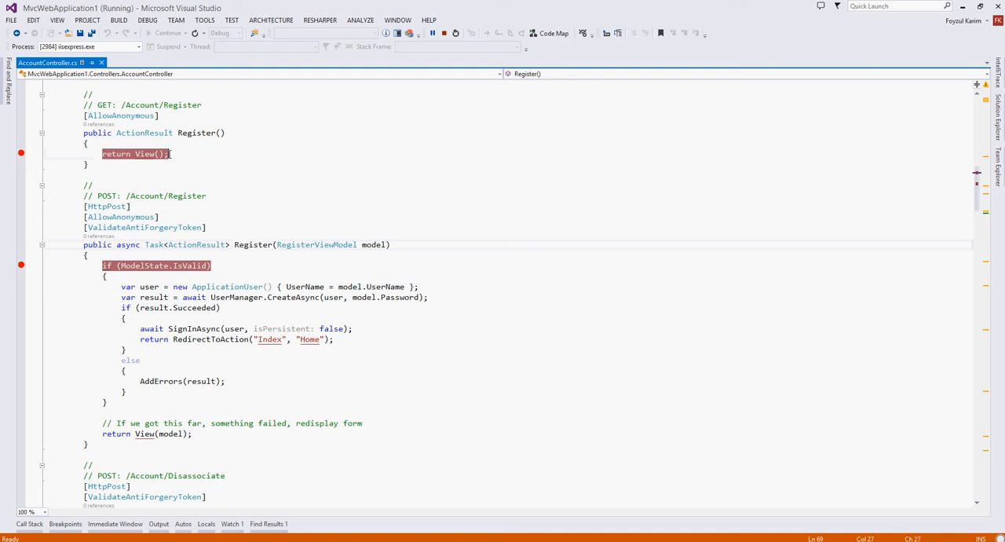
- Highlight the [HttpPost] Register attribute and sweep over its account-creation block
drag(81, 207, 130, 207)
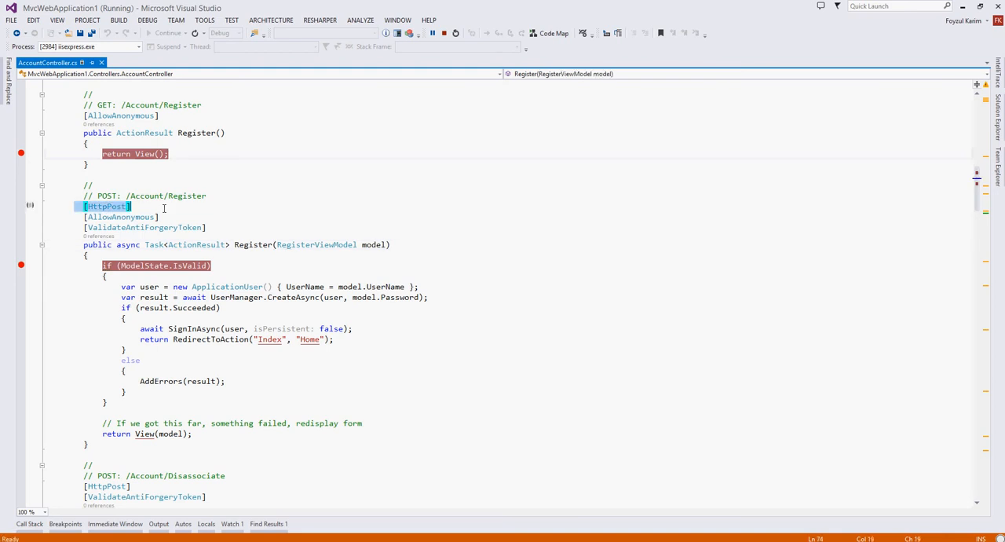
click(230, 245)
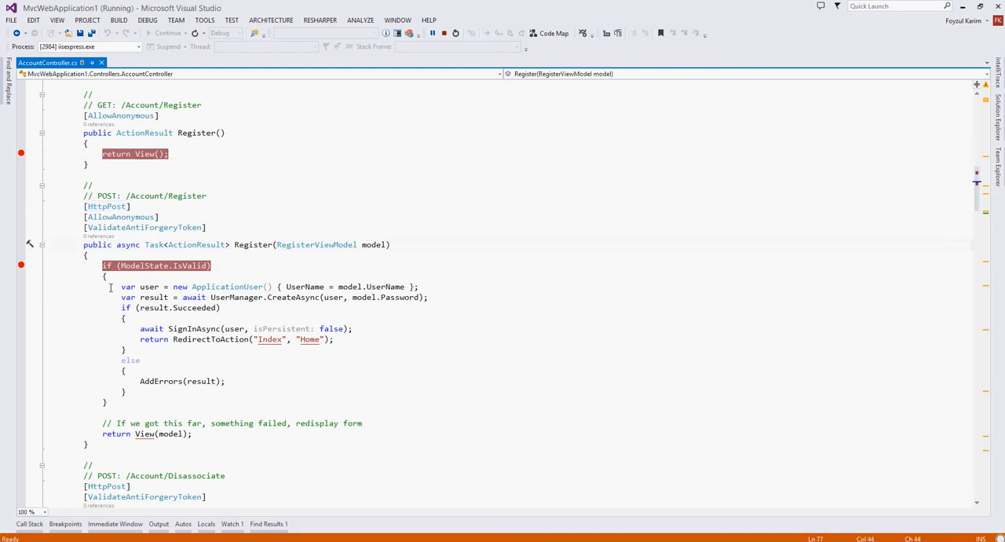
drag(110, 287, 161, 393)
click(162, 392)
- Log the test user off in Chrome and go to the app's Log in page
key(alt+Tab)
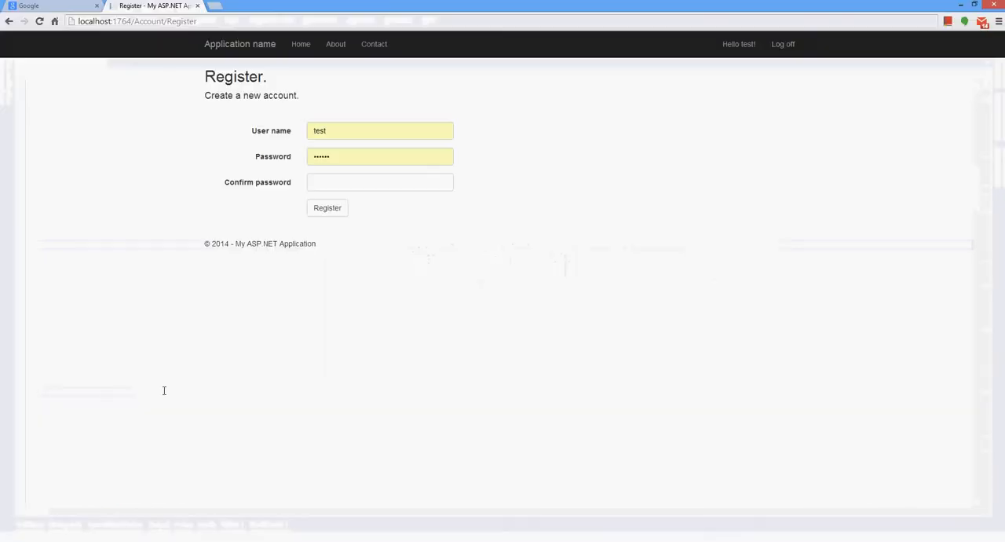
click(796, 48)
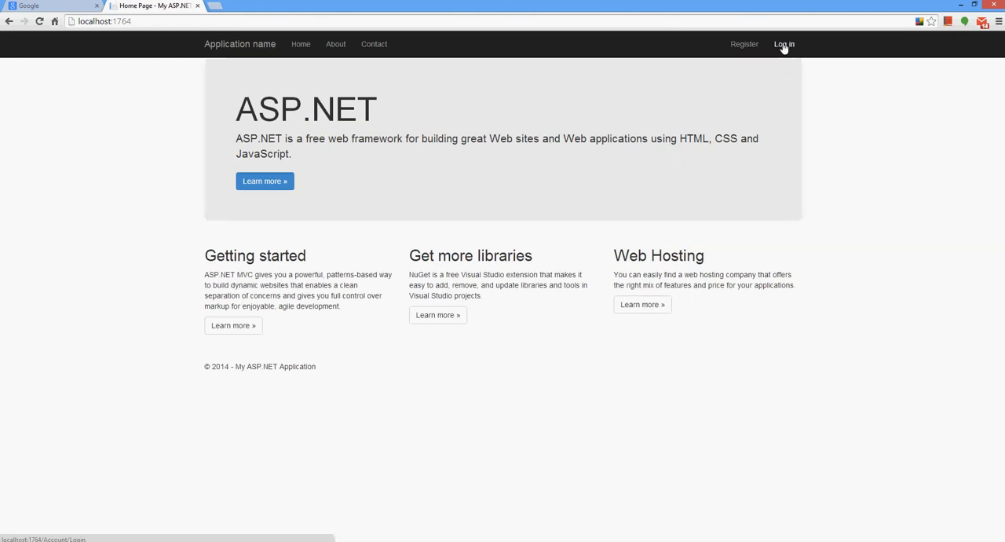
click(782, 45)
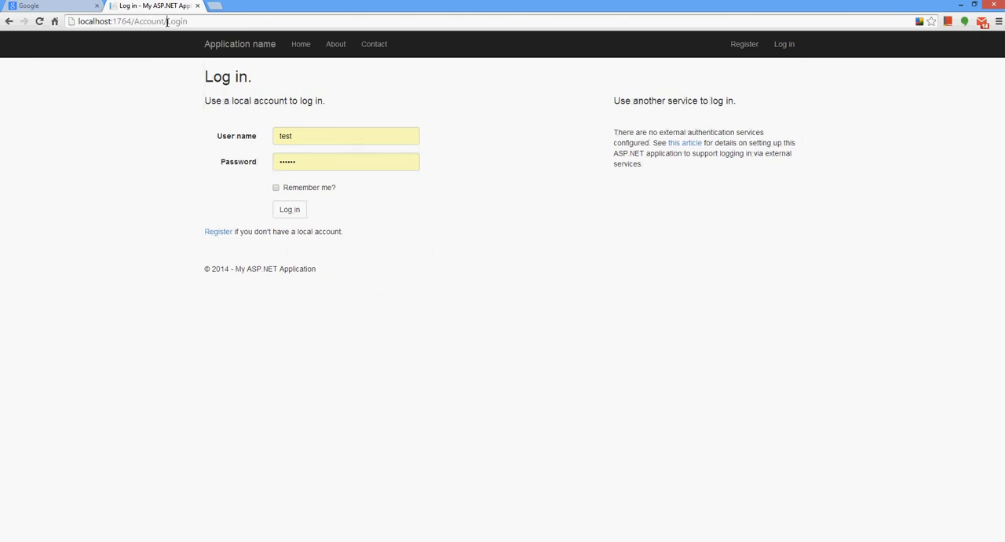
- Reload the Account/Login page from the address bar, leaving 'test' prefilled
click(167, 21)
click(122, 154)
key(Return)
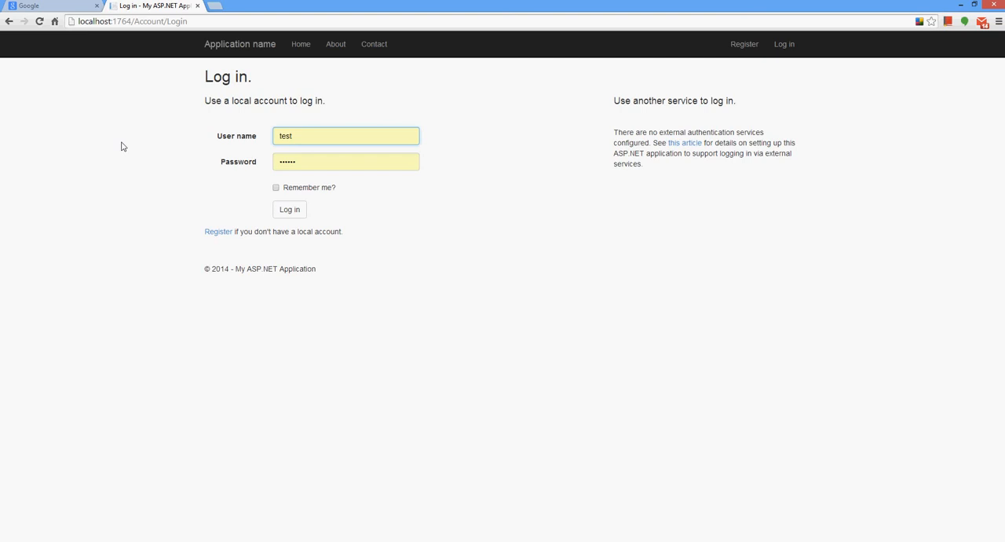
- Review the GET and [HttpPost] Login actions in AccountController, then show Solution Explorer
key(alt+Tab)
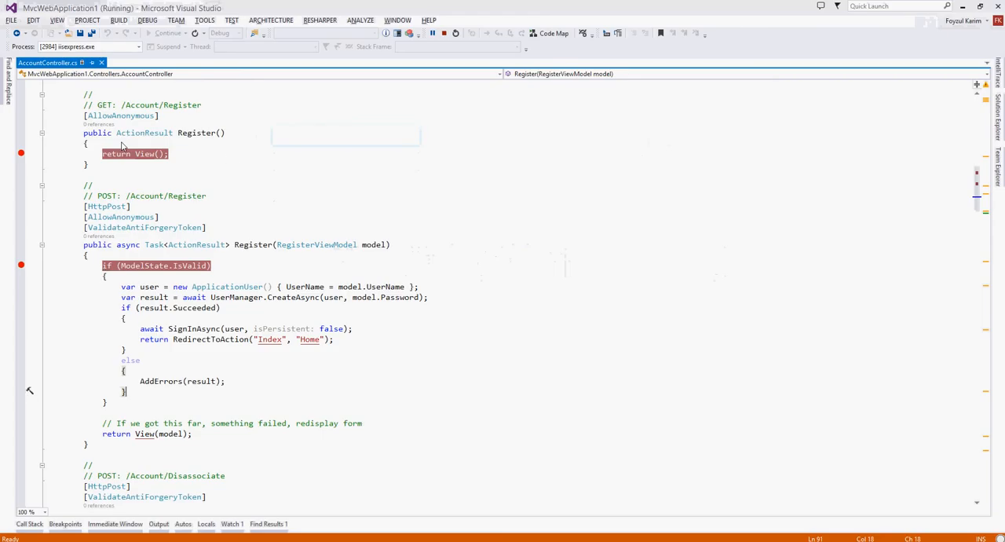
scroll(176, 154, up, 3)
scroll(235, 196, up, 3)
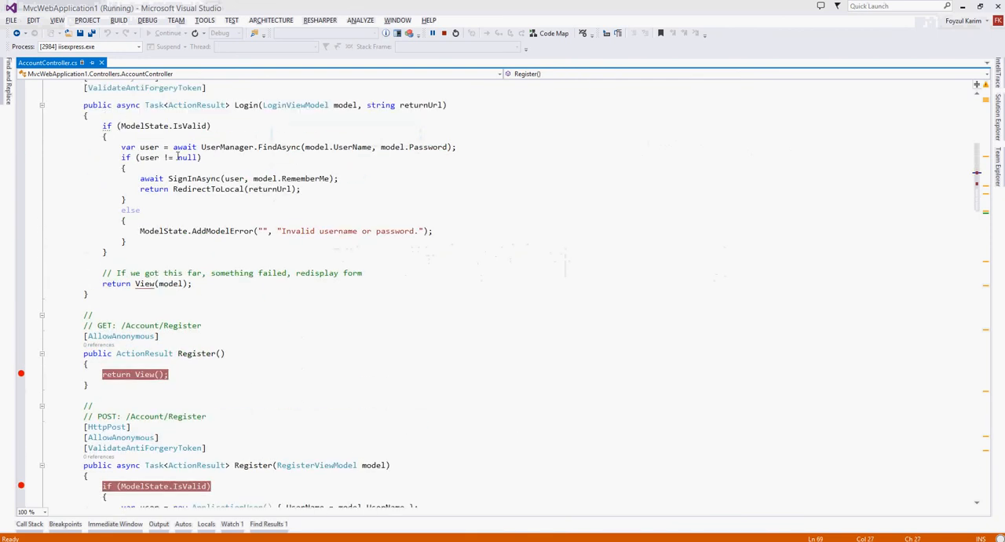
scroll(251, 205, up, 3)
scroll(257, 210, up, 2)
scroll(257, 210, up, 2)
scroll(256, 209, up, 2)
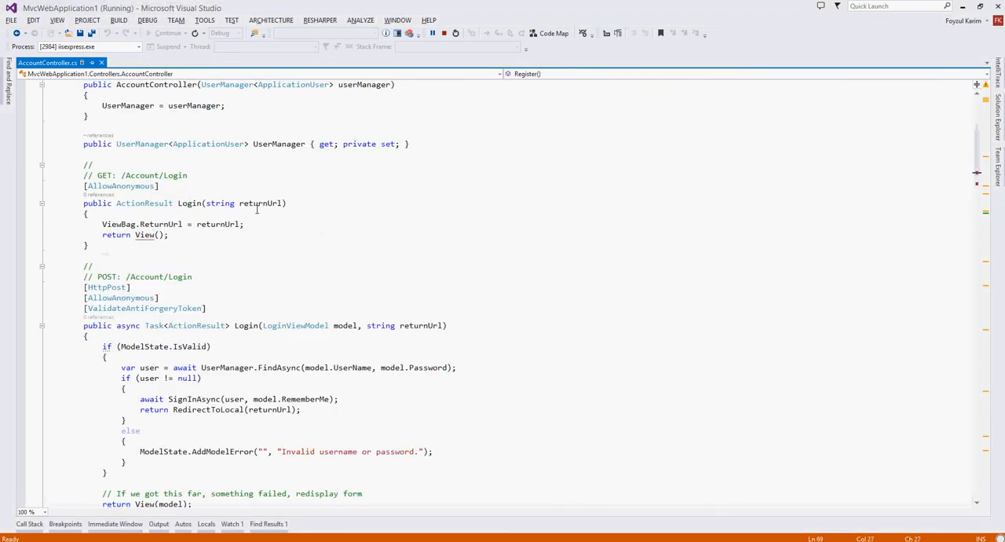
scroll(257, 210, down, 1)
click(189, 171)
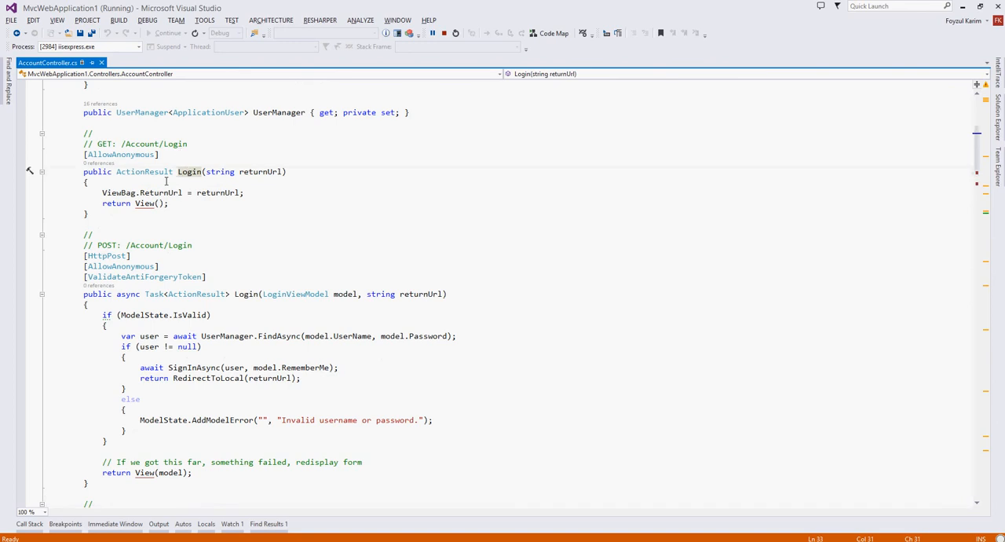
scroll(178, 180, down, 1)
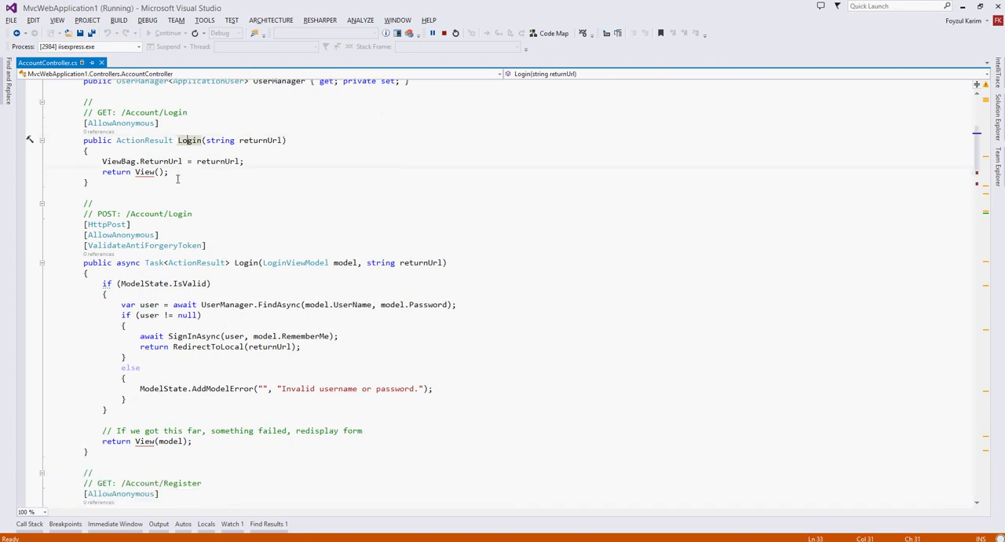
click(235, 262)
drag(69, 224, 133, 224)
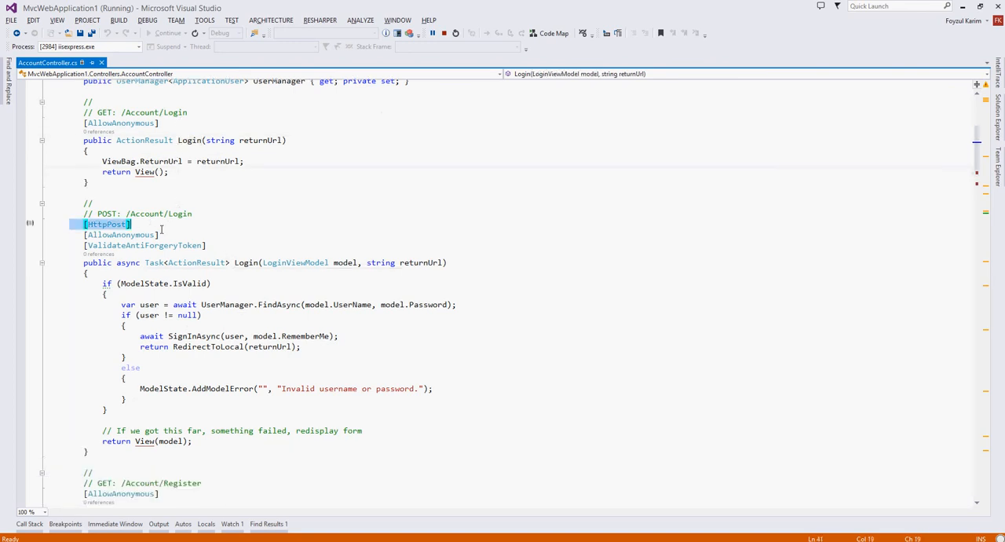
click(167, 225)
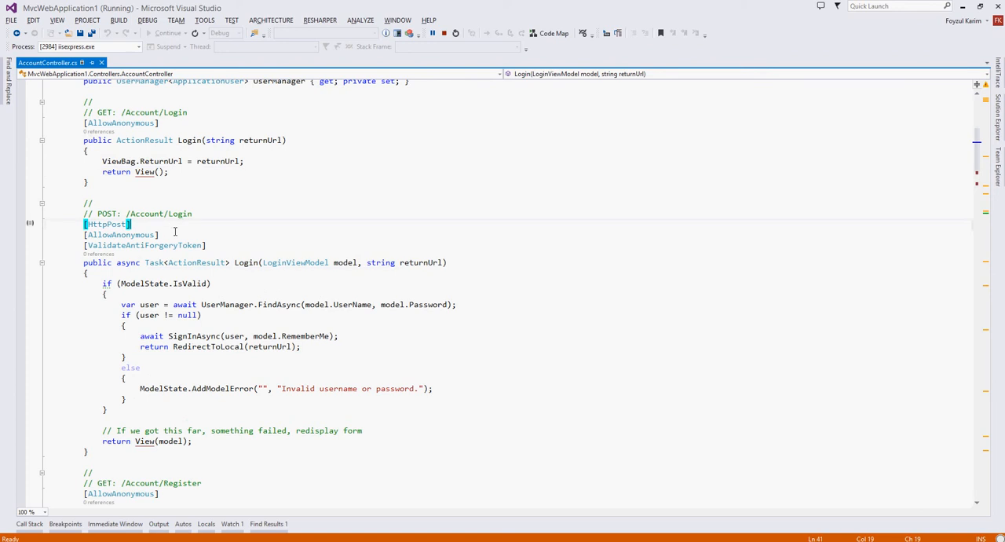
scroll(175, 230, down, 2)
scroll(175, 230, down, 2)
scroll(175, 230, down, 2)
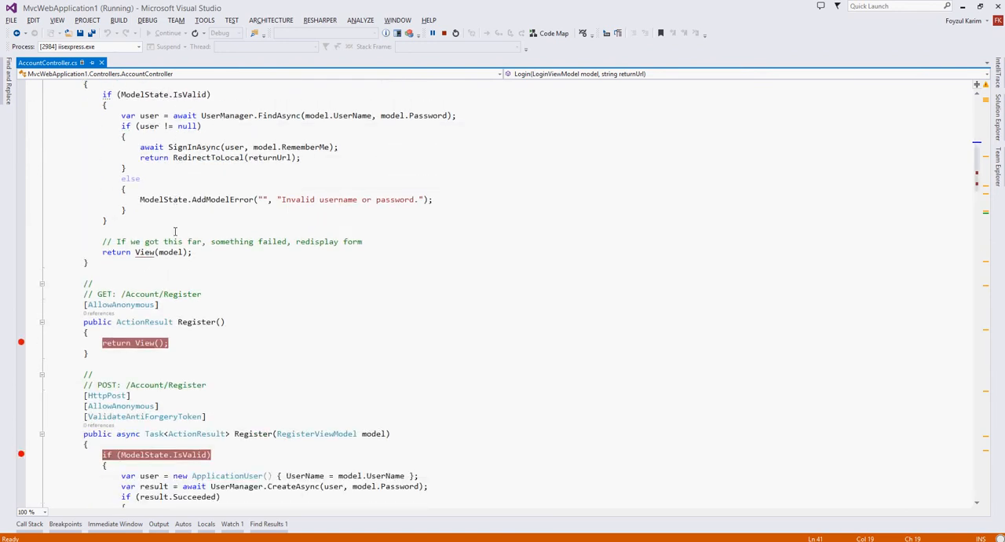
key(ctrl+alt+l)
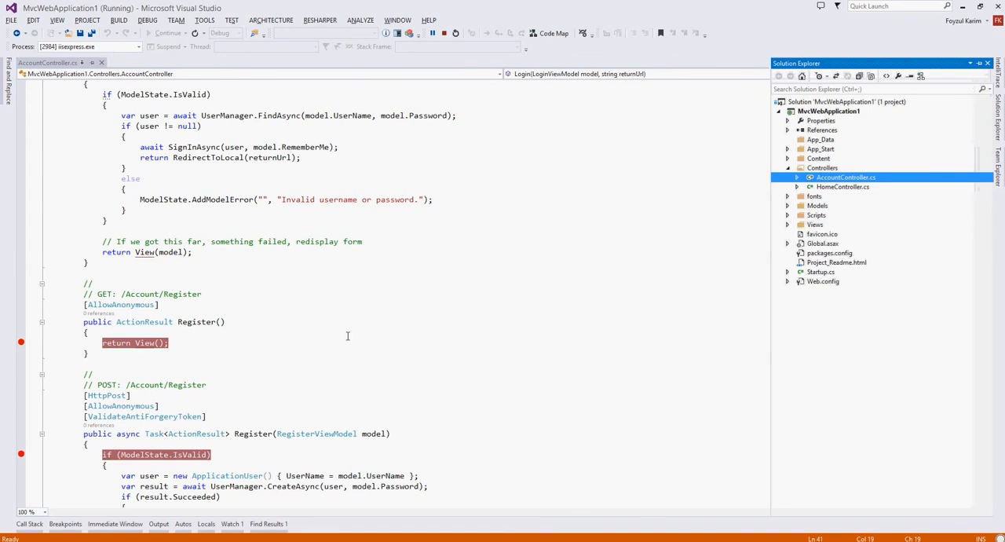
- Browse Chrome's tabs between a new tab, the asp.net homepage and the app's Log in tab
key(alt+Tab)
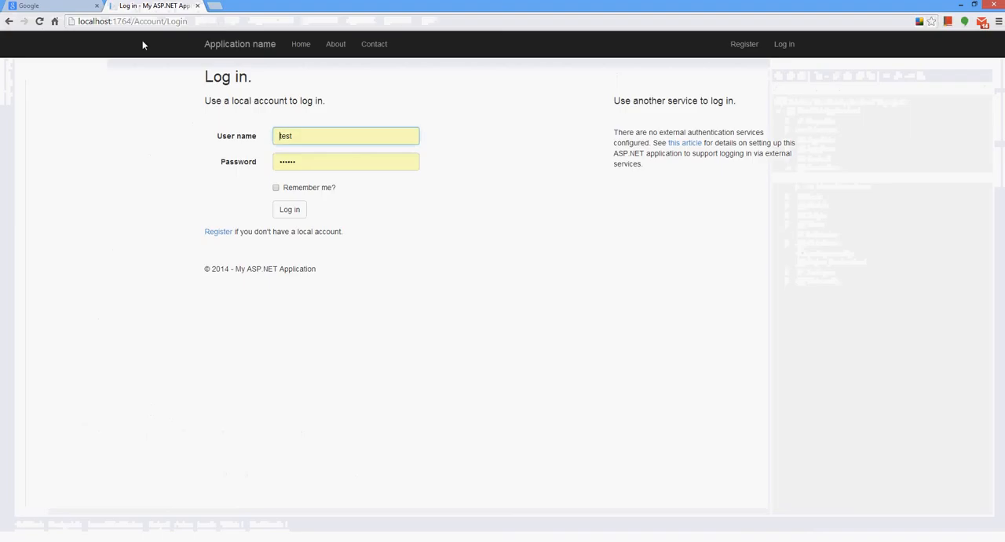
click(226, 8)
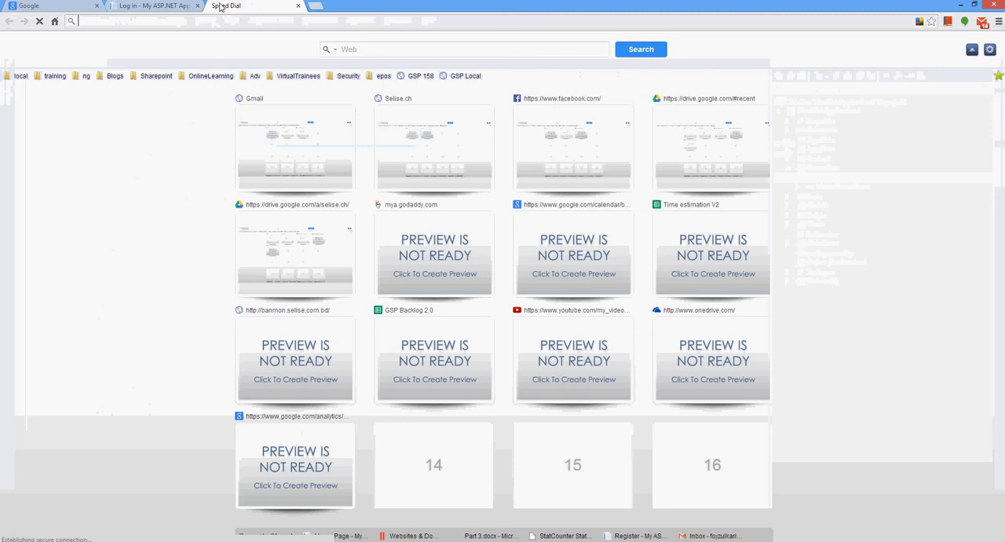
text(www.asp.net)
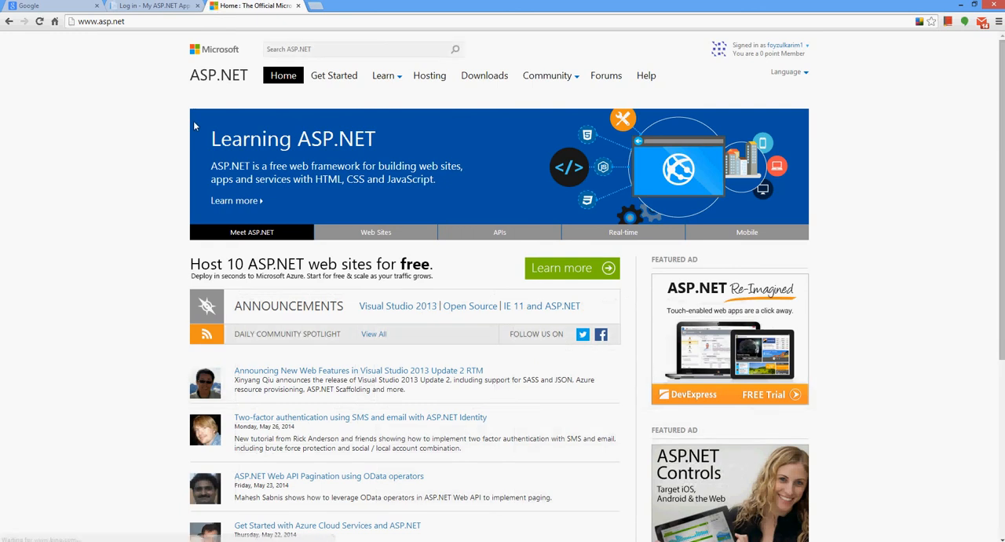
click(157, 5)
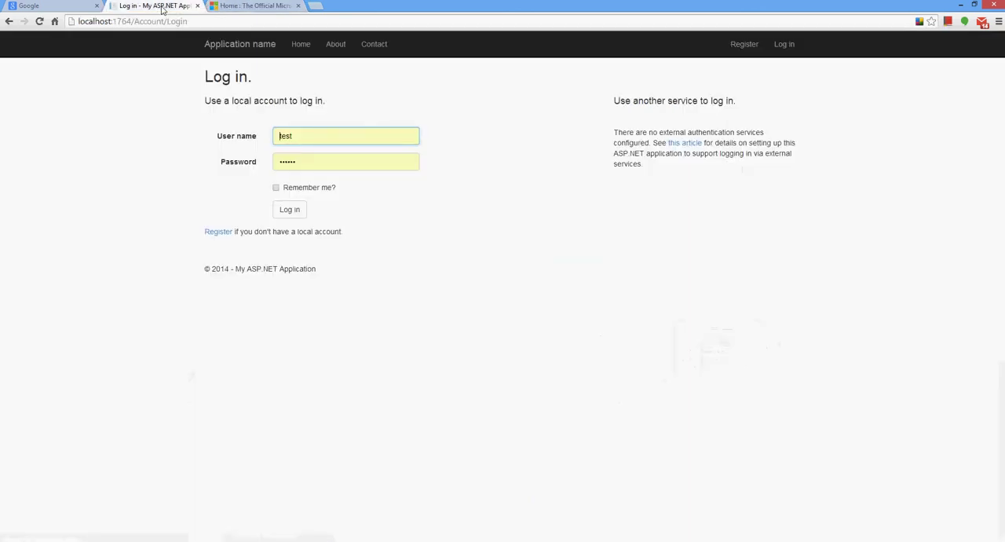
click(247, 6)
click(149, 7)
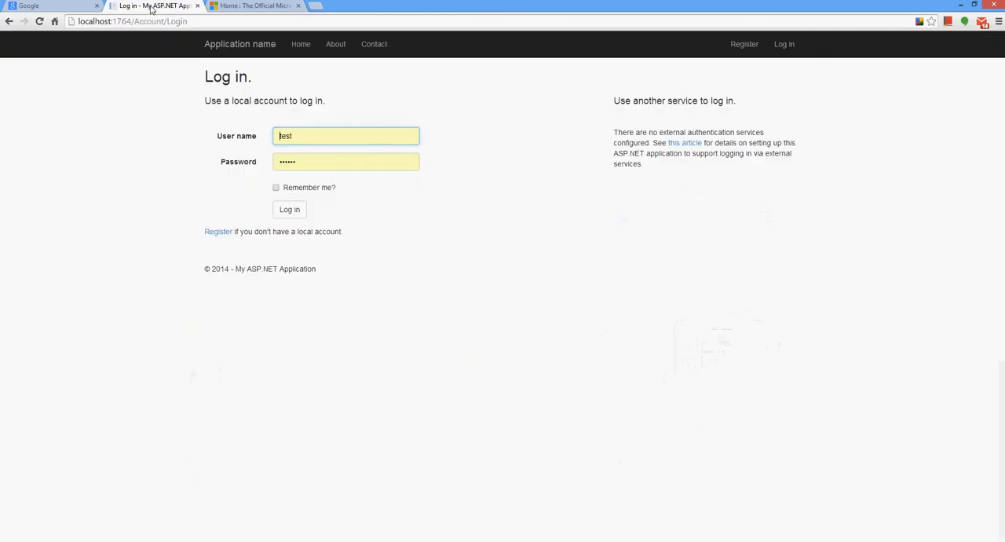
- Leave 'test' and a password in the Log in form and return to Visual Studio
click(83, 177)
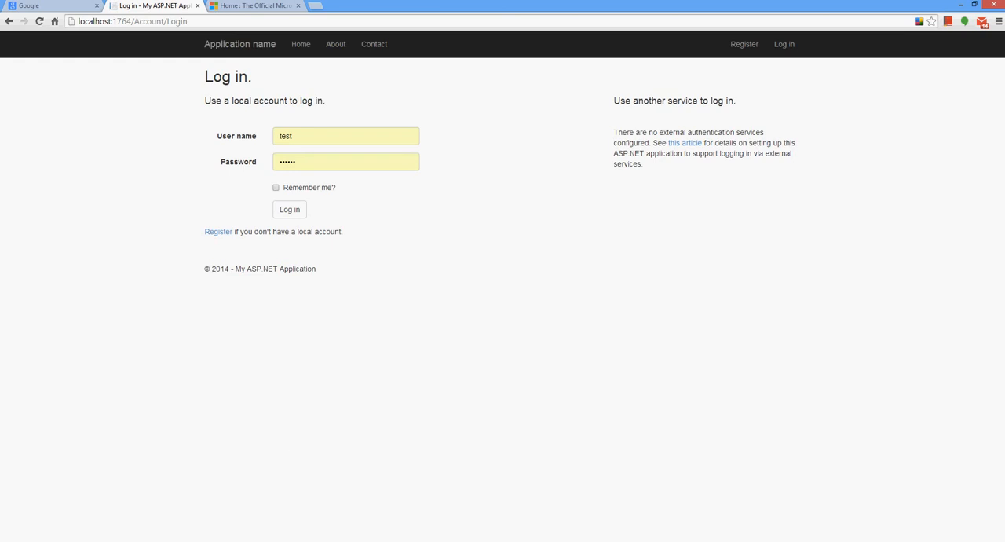
key(alt+Tab)
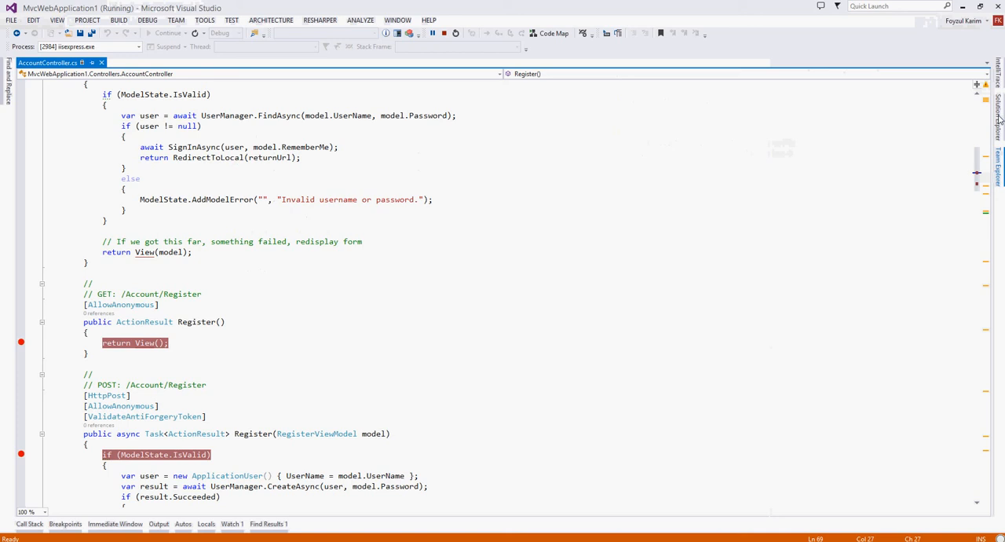
- Expand Controllers in Solution Explorer, stop debugging, and collapse the MvcWebApplication1 project
click(999, 118)
click(823, 168)
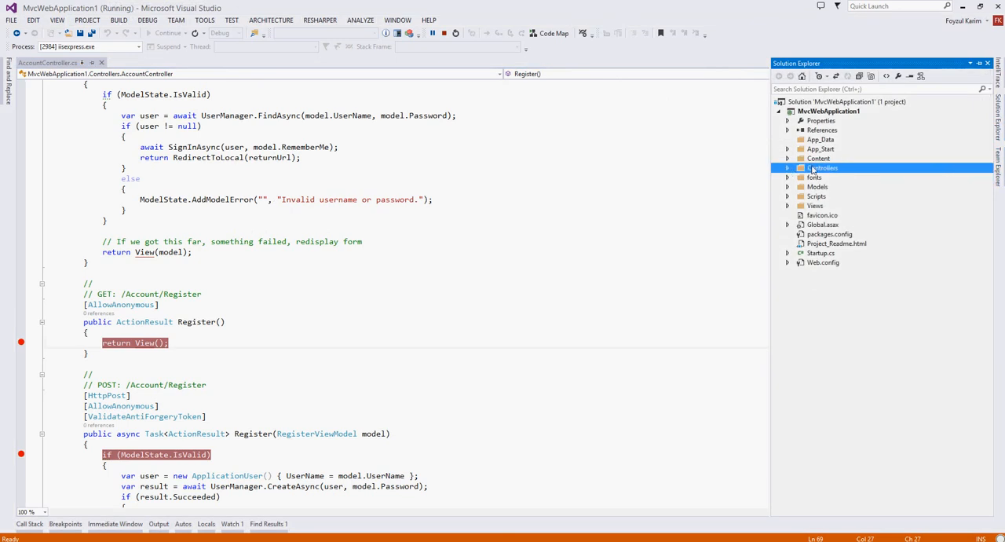
double_click(816, 168)
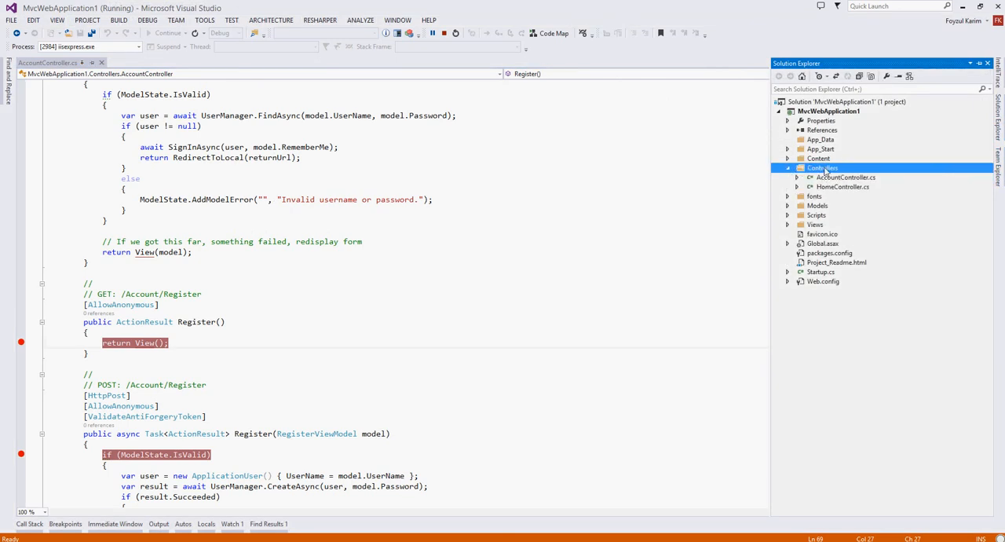
click(444, 33)
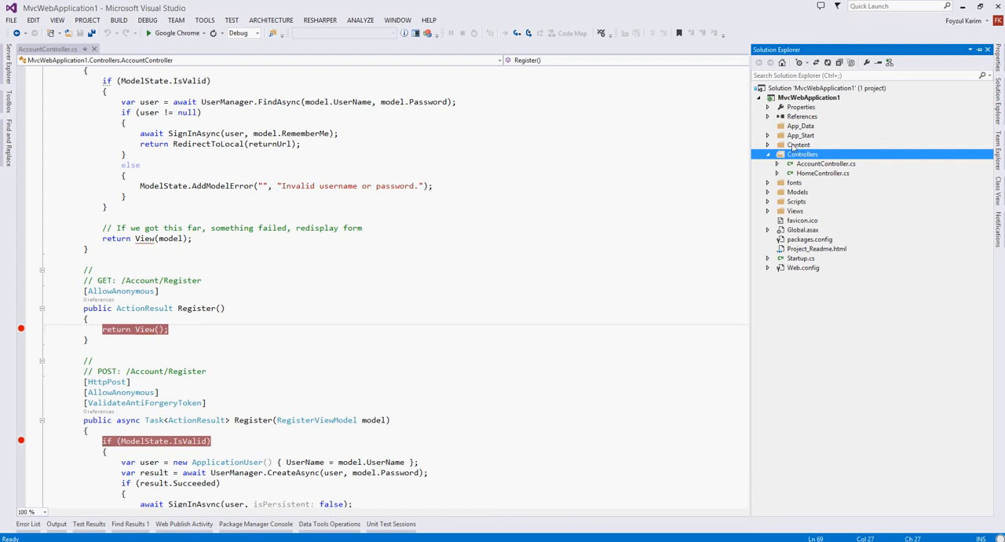
click(759, 98)
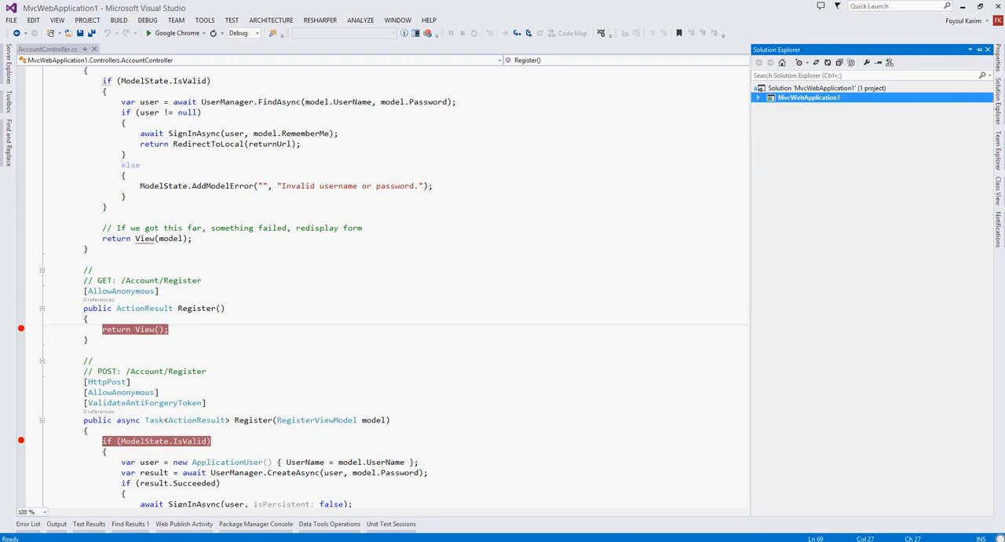
- Add a new project named WebapiWebApplication1 to the solution using the Web API template
right_click(810, 88)
mouse_move(834, 227)
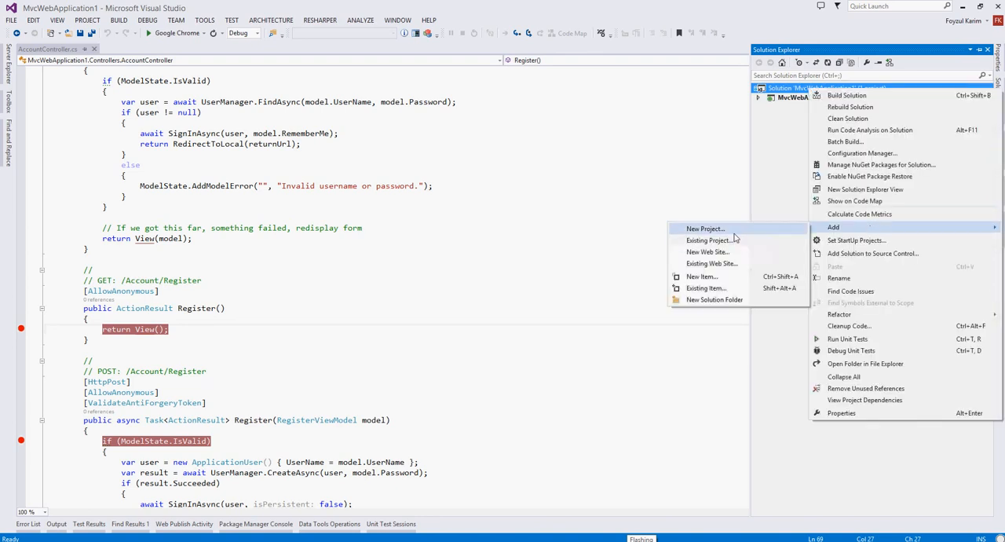
click(704, 228)
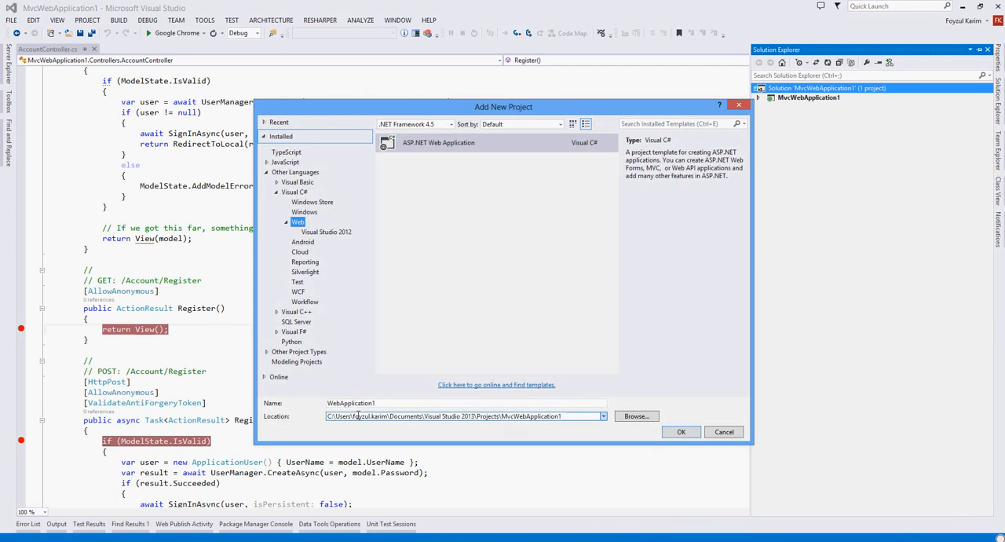
click(385, 403)
text(Webapi)
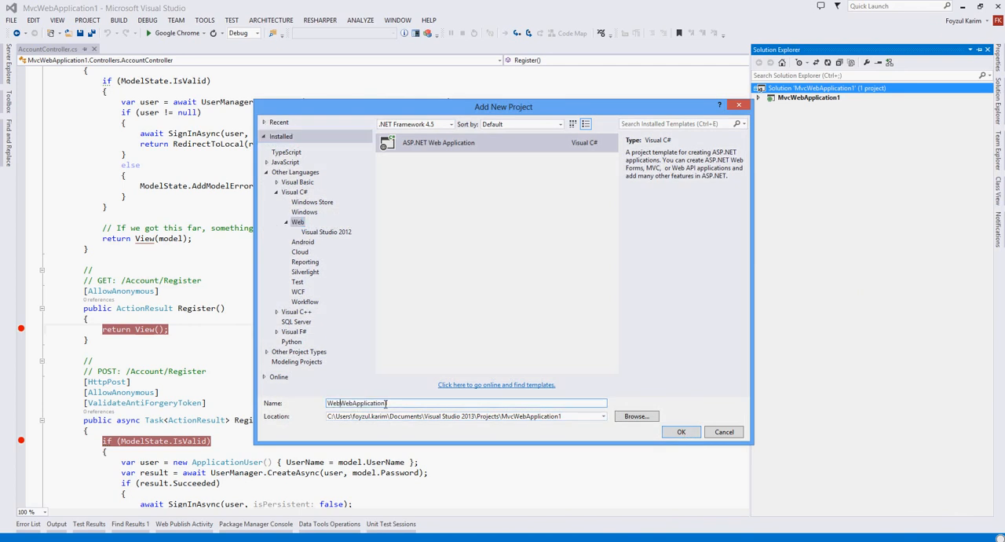
key(Return)
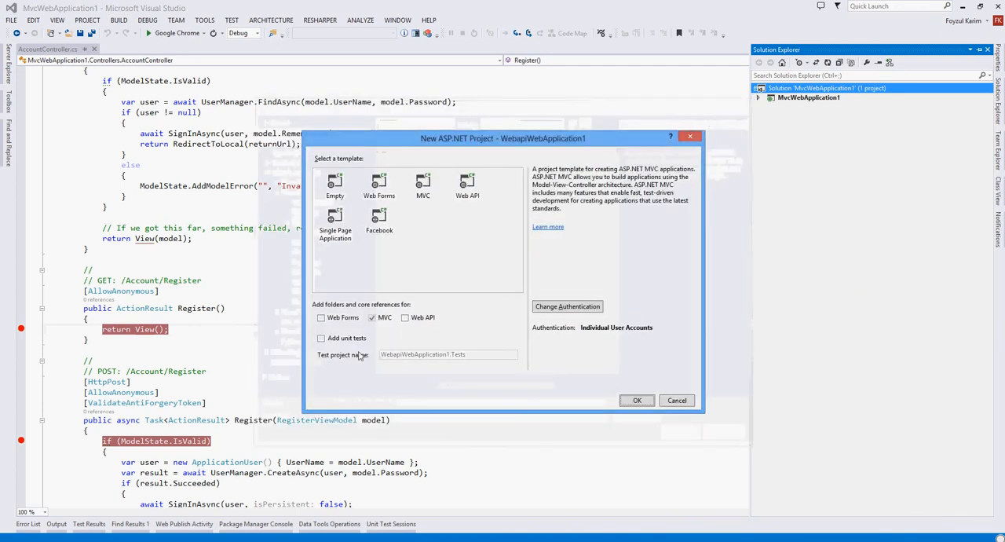
click(471, 192)
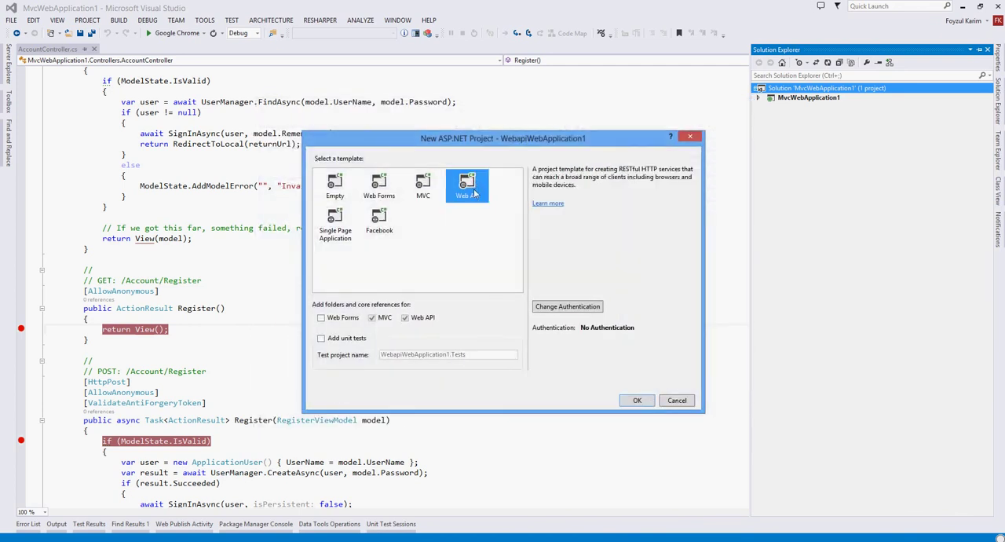
click(637, 400)
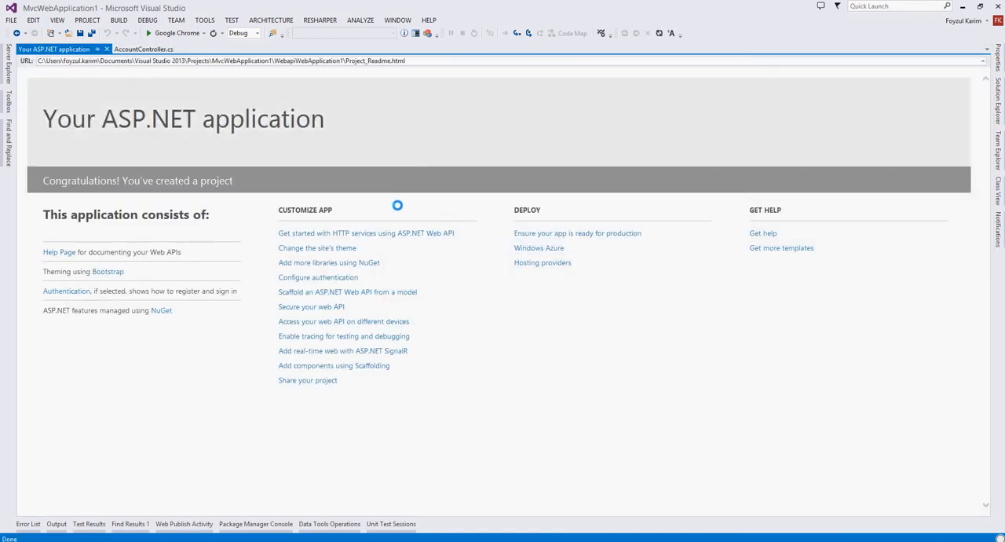
- Set WebapiWebApplication1 as the startup project and launch it in Chrome
click(997, 102)
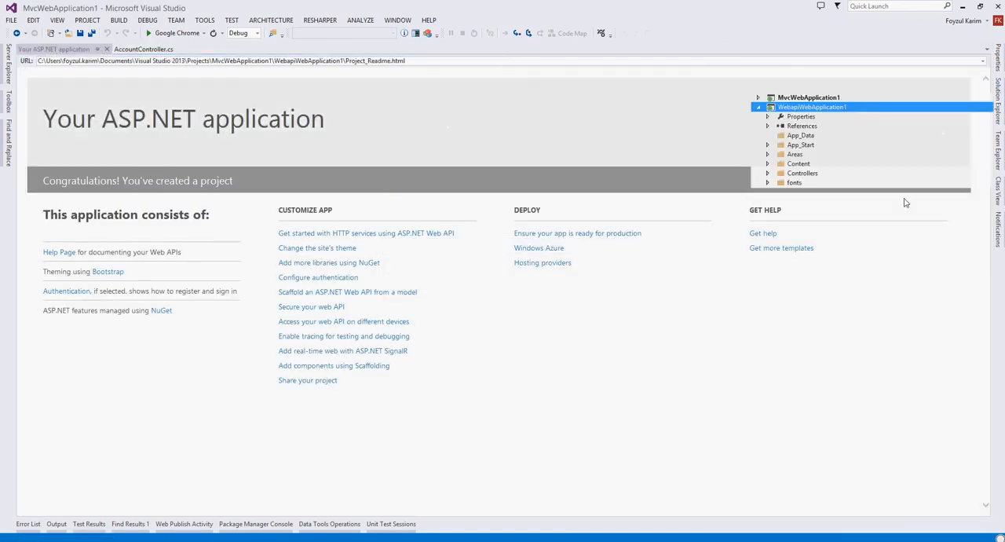
click(759, 108)
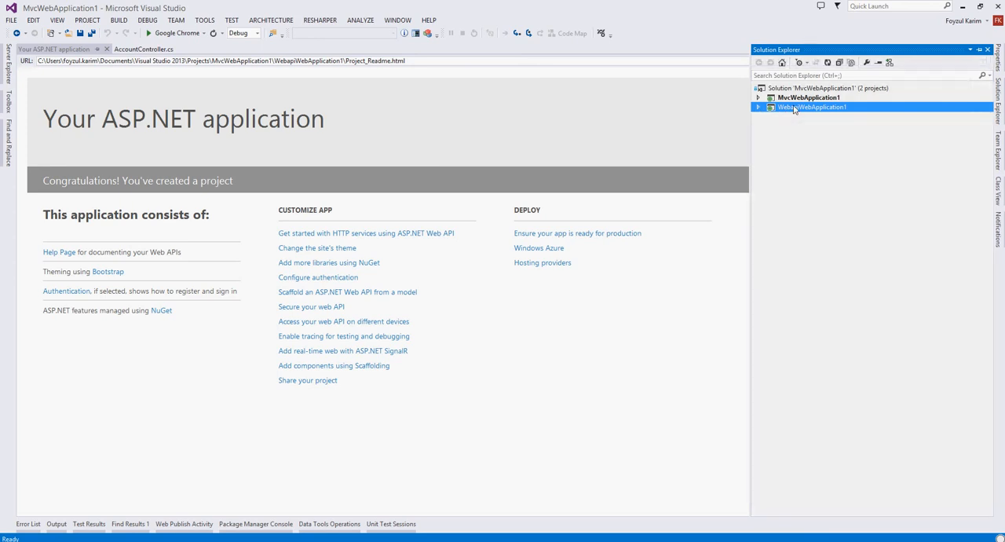
right_click(793, 107)
click(857, 259)
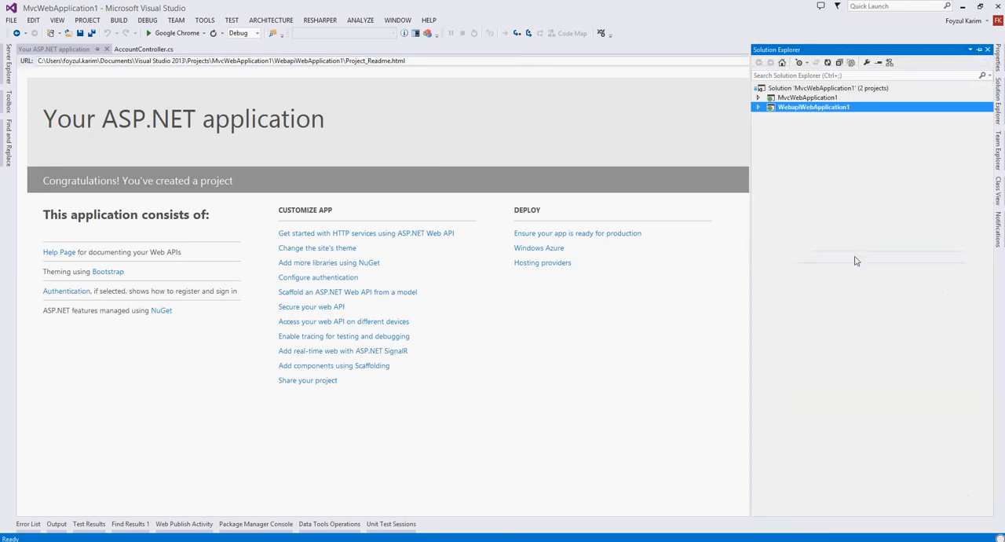
click(177, 33)
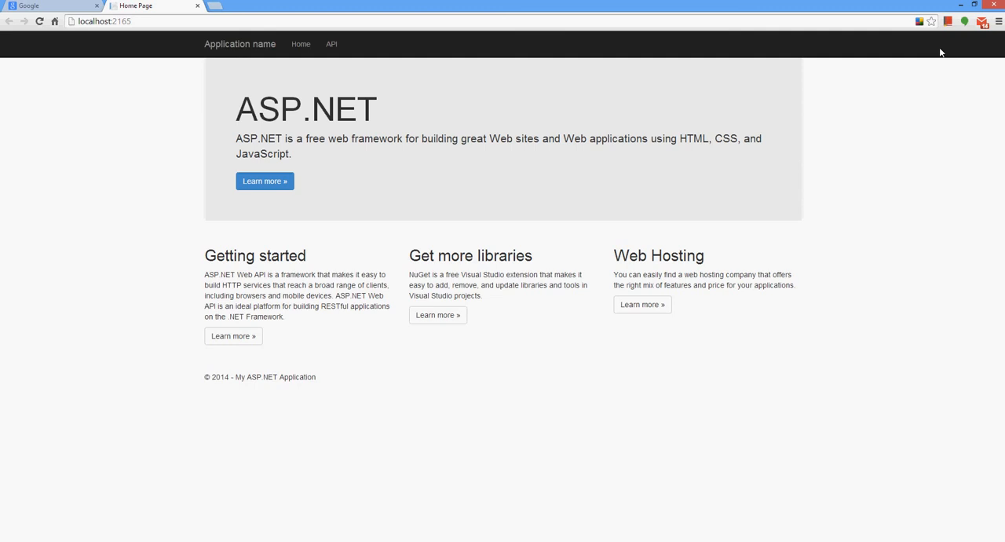
- View the GET api/Values help page and copy the 'api/Values' route from its heading
click(332, 44)
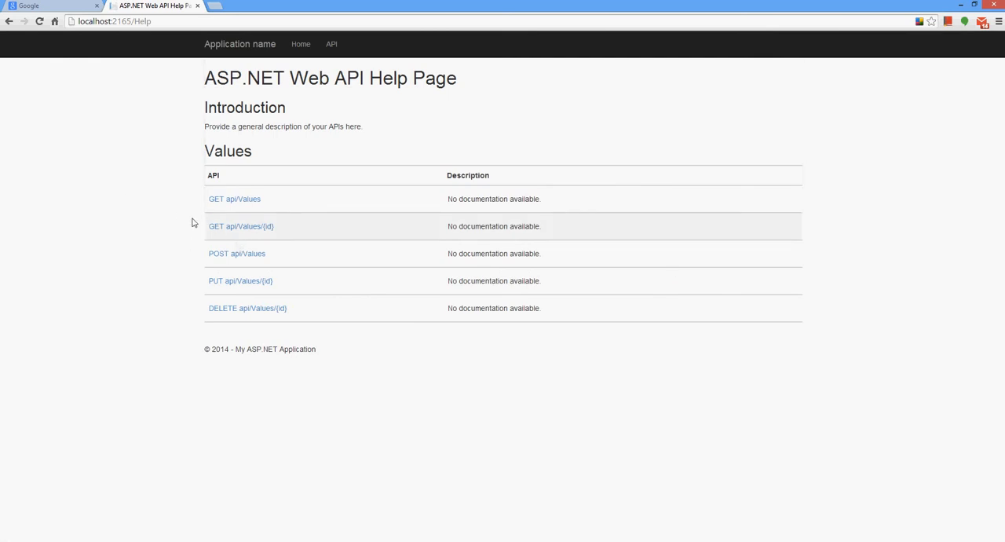
click(242, 205)
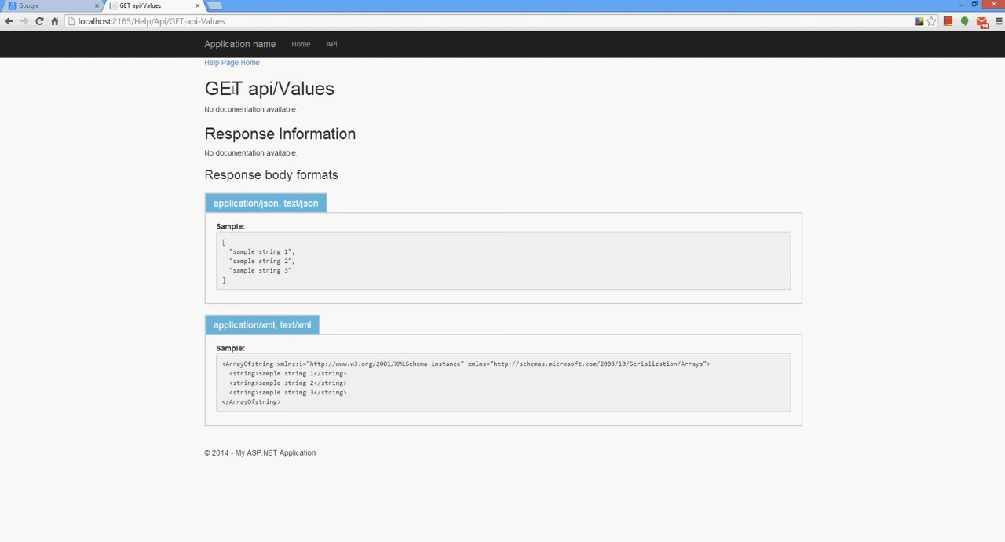
double_click(233, 88)
click(253, 92)
drag(248, 87, 337, 88)
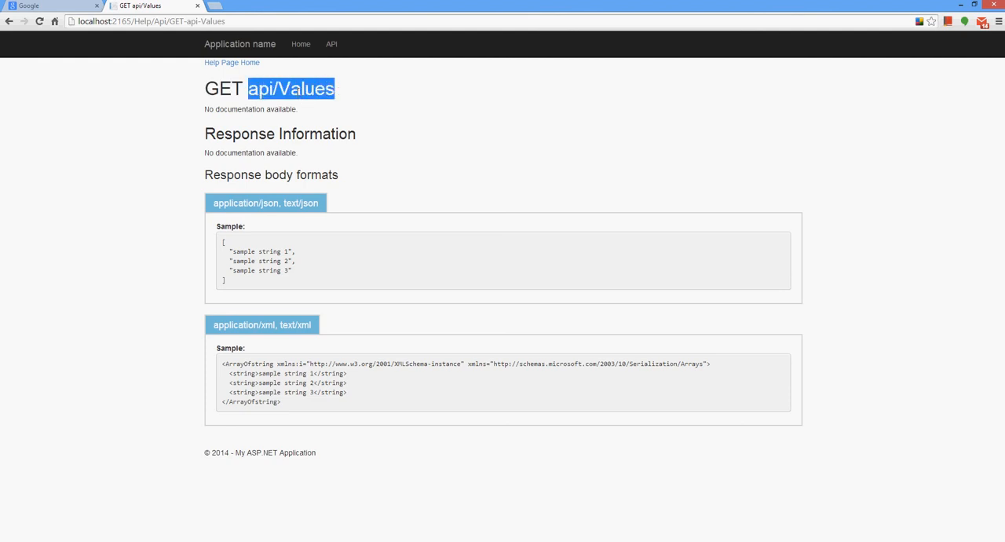
right_click(297, 93)
click(318, 101)
- Request localhost:2165/api/Values in the address bar, returning value1 and value2 as XML
click(118, 22)
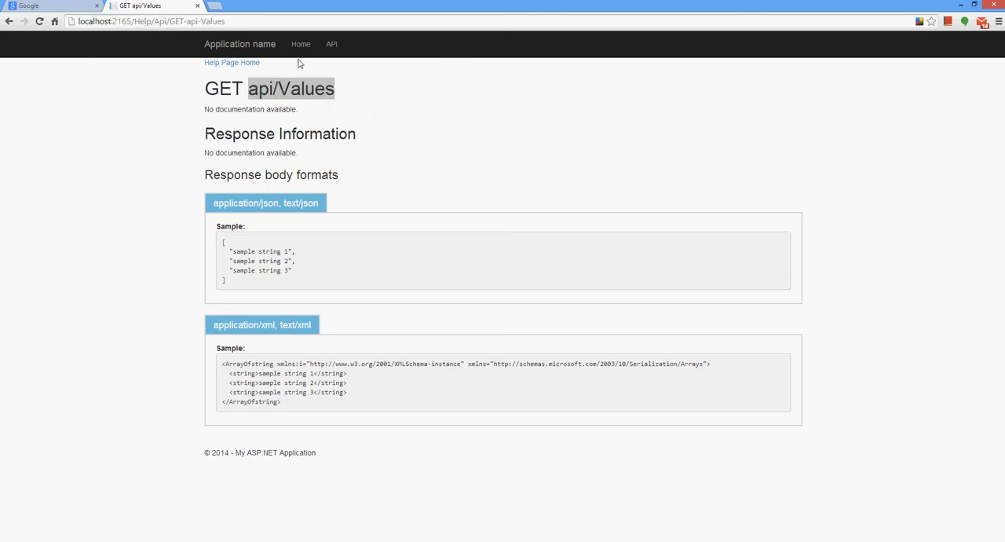
key(shift+End)
key(ctrl+v)
key(Return)
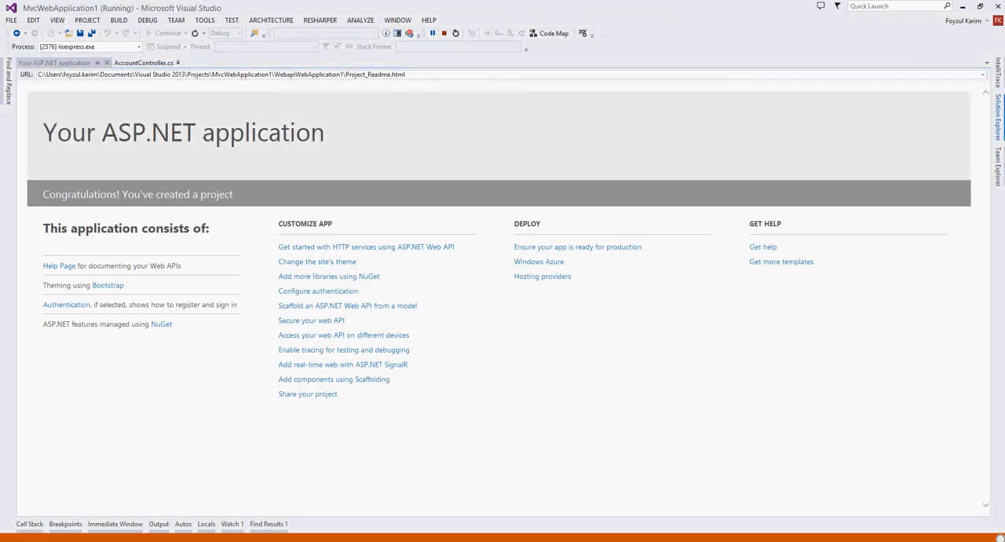
- Open WebapiWebApplication1's Controllers/ValuesController.cs and focus the parameterless Get action
click(998, 114)
click(788, 120)
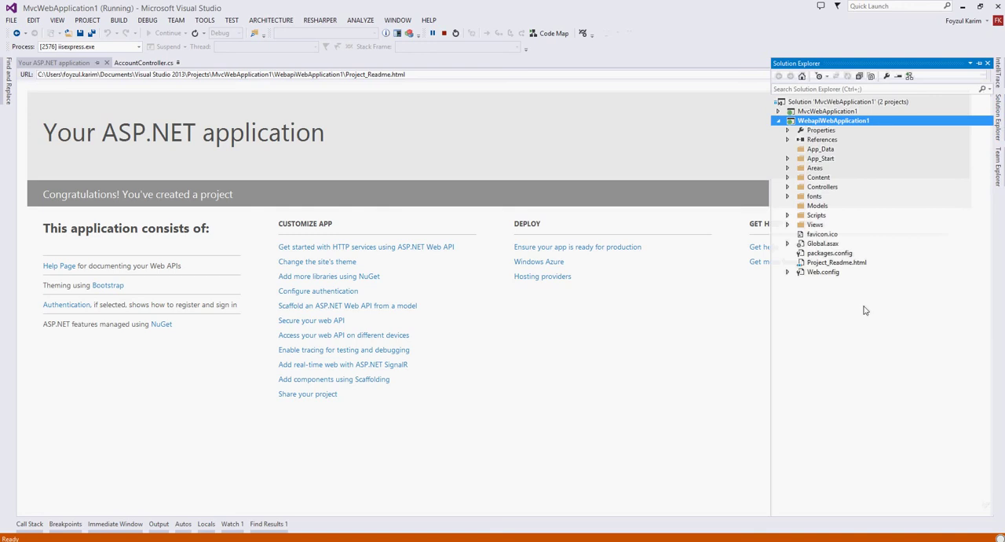
double_click(822, 187)
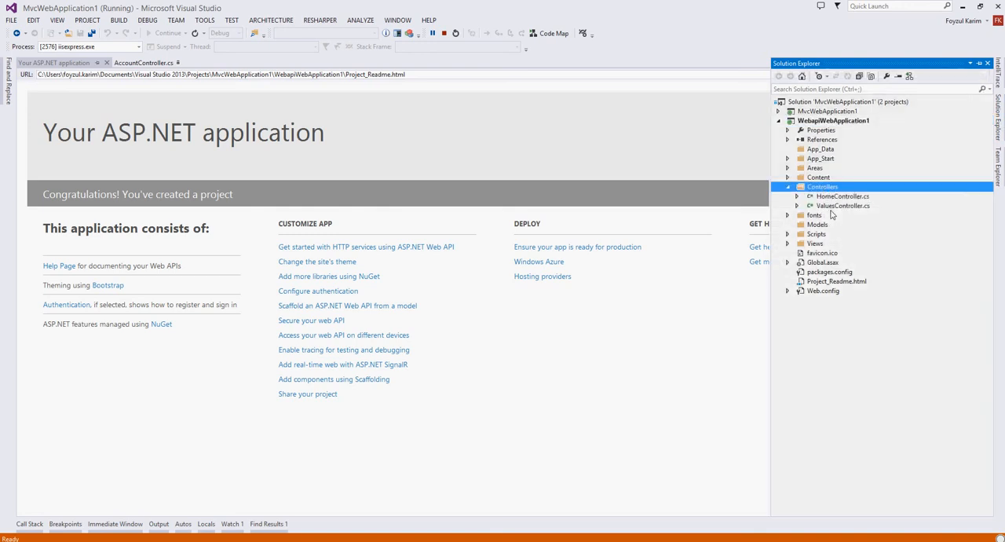
double_click(842, 206)
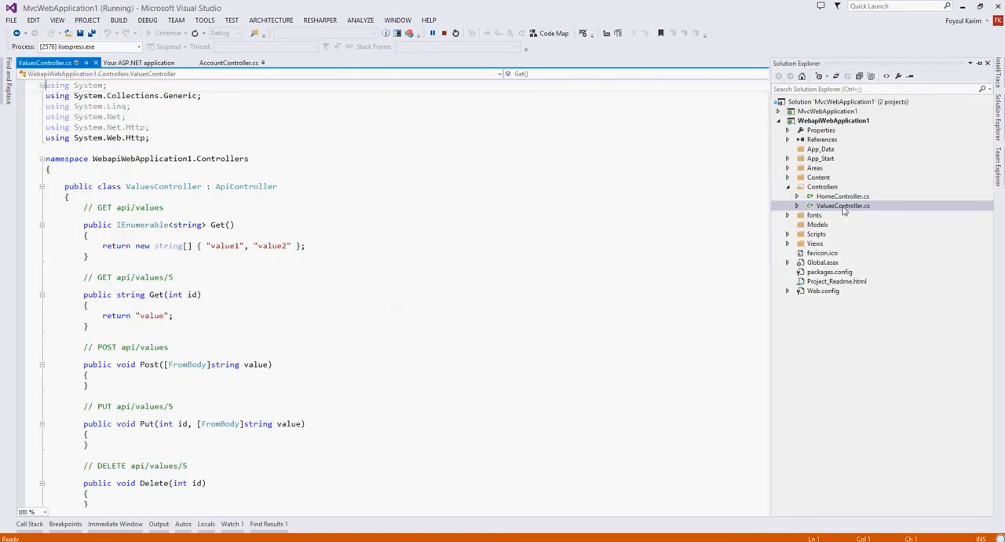
click(225, 223)
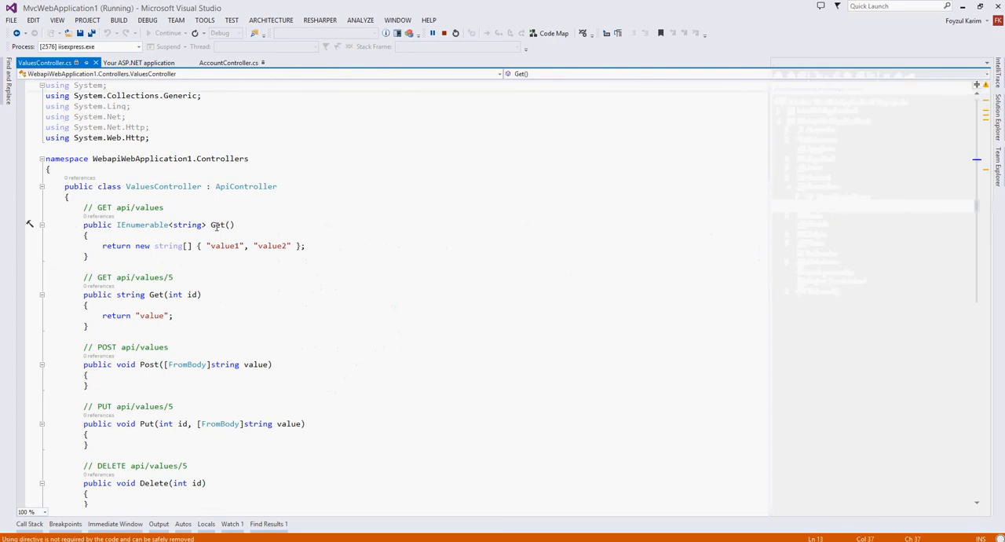